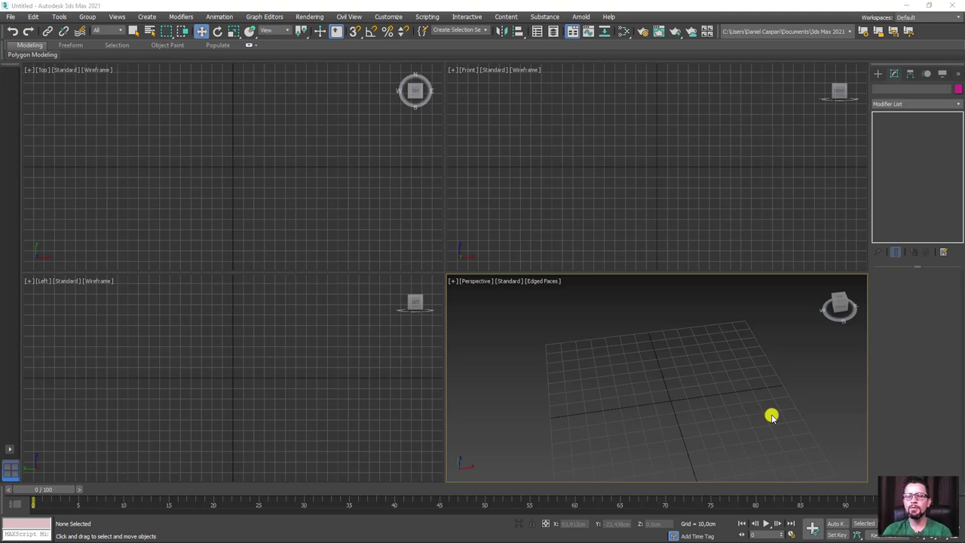
# Step: Draw a Standard Primitives box about 51.2 × 54.3 × 50.7 cm on the grid
pyautogui.click(877, 75)
pyautogui.click(895, 134)
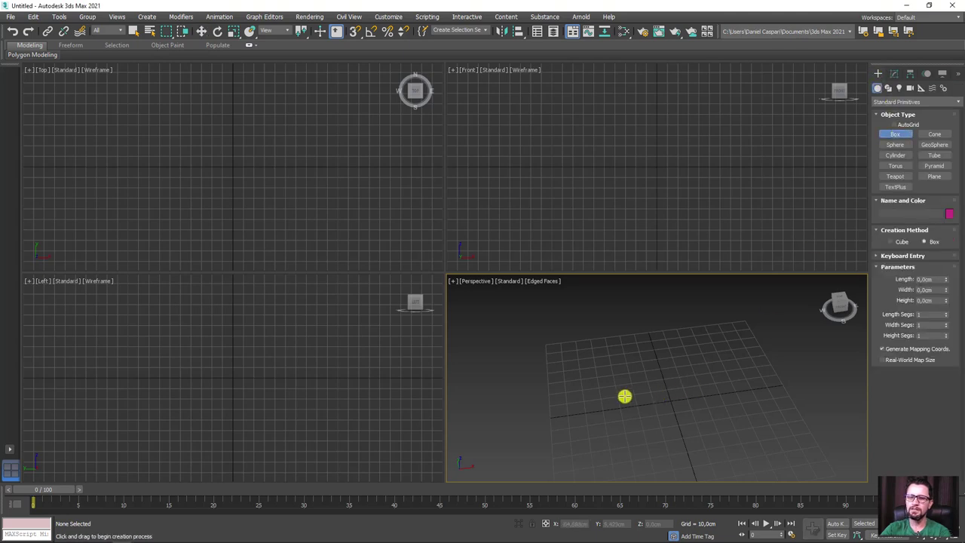
pyautogui.moveTo(618, 383)
pyautogui.mouseDown()
pyautogui.moveTo(692, 427)
pyautogui.moveTo(726, 433)
pyautogui.mouseUp()
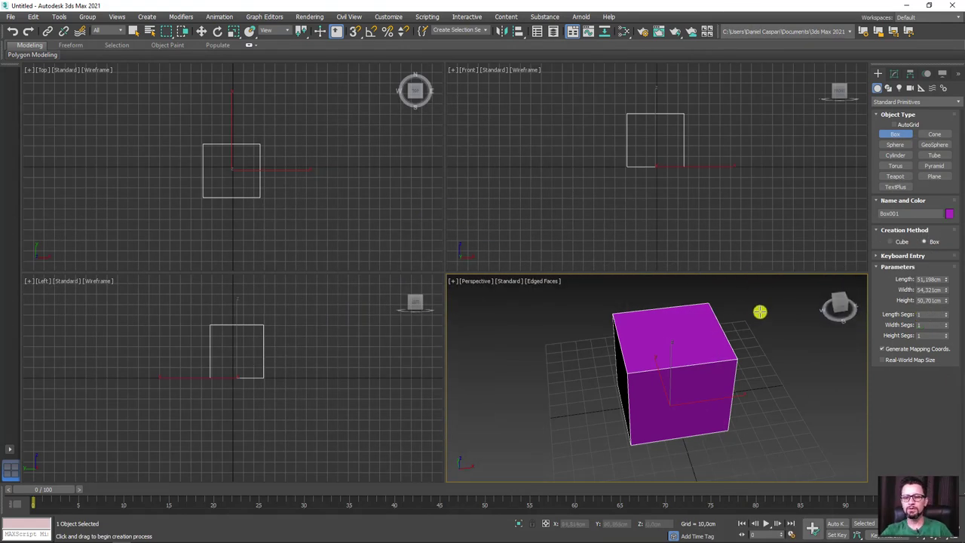
# Step: Convert Box001 to an Editable Poly from its right-click menu
pyautogui.rightClick(679, 323)
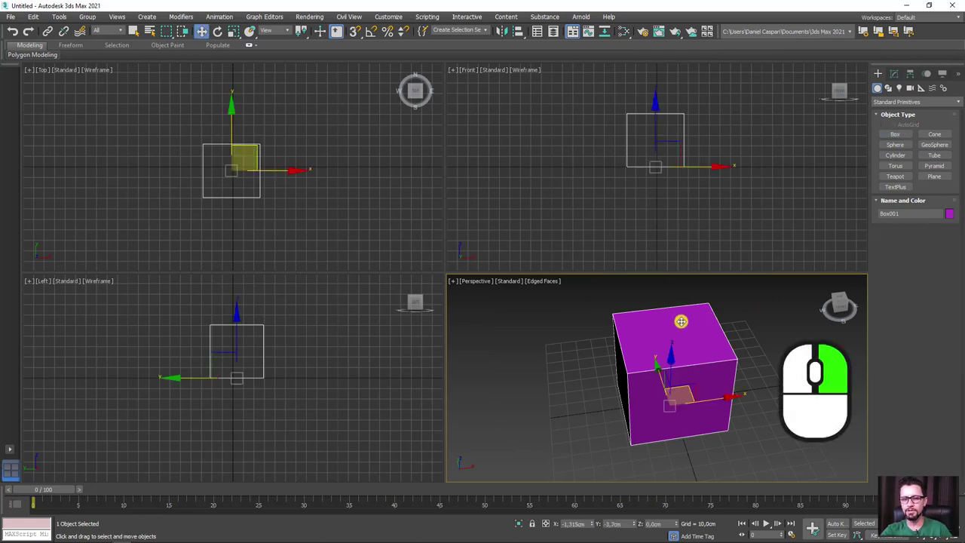
pyautogui.rightClick(680, 321)
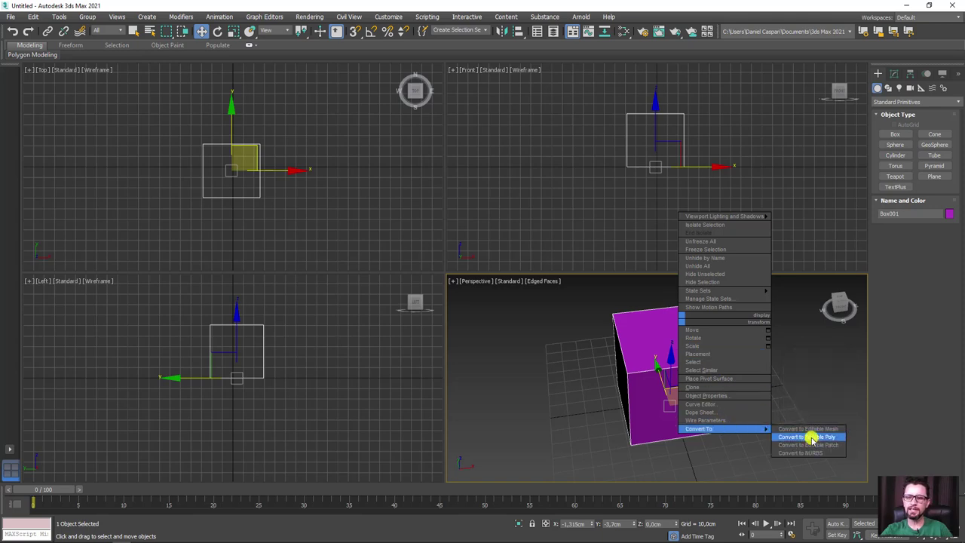
pyautogui.moveTo(699, 428)
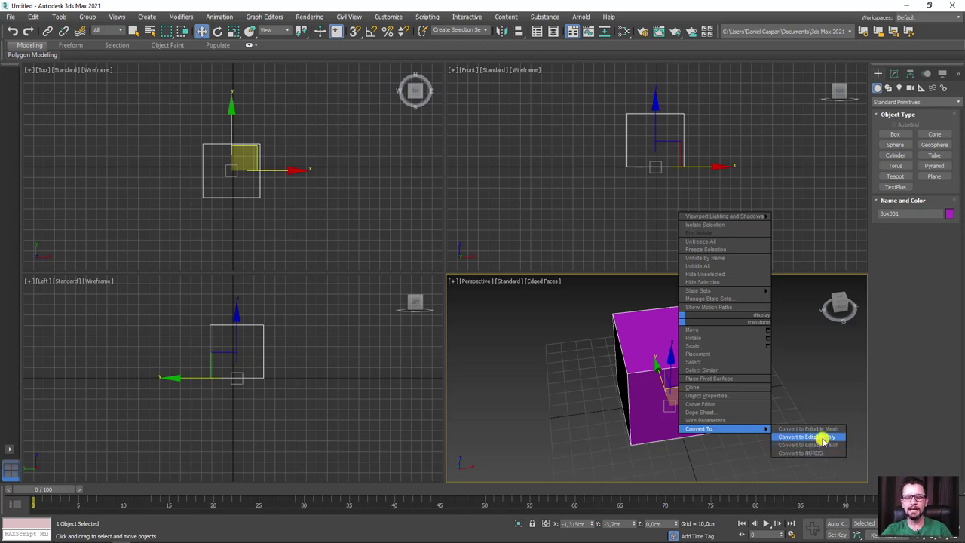
pyautogui.click(824, 439)
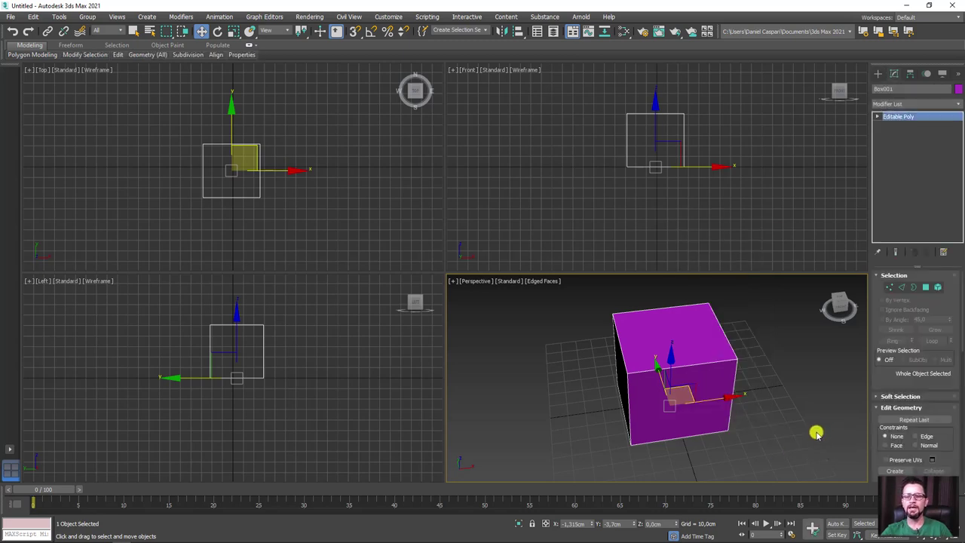
pyautogui.keyDown('alt'); pyautogui.moveTo(811, 411); pyautogui.dragTo(723, 391, button='middle'); pyautogui.keyUp('alt')
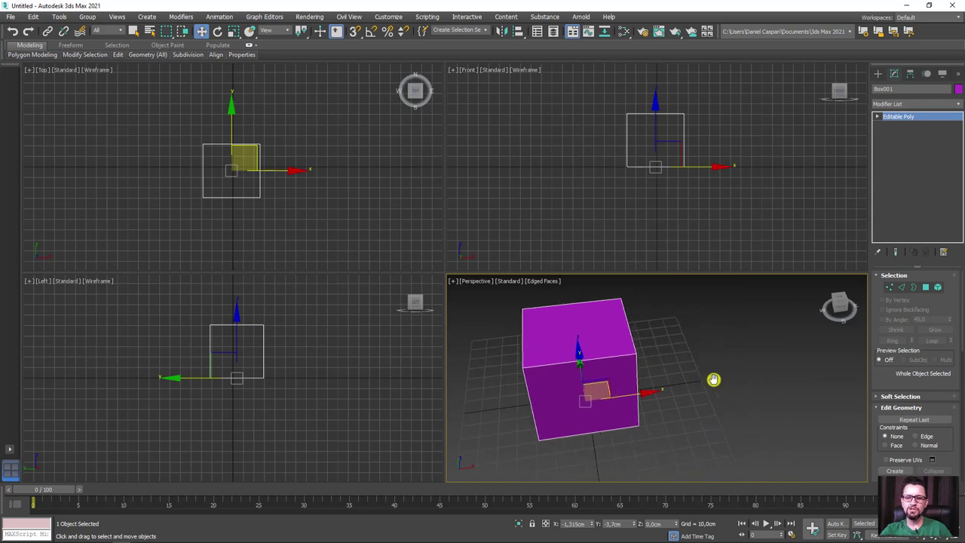
# Step: Enter Vertex sub-object level and try selecting corner vertices of the box
pyautogui.click(889, 287)
pyautogui.moveTo(892, 288); pyautogui.dragTo(951, 304)
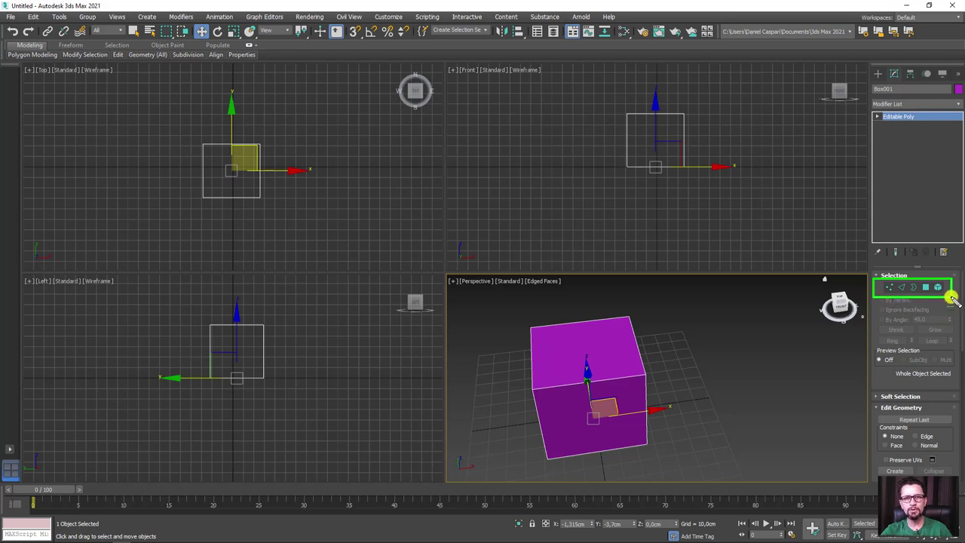
pyautogui.press('Escape')
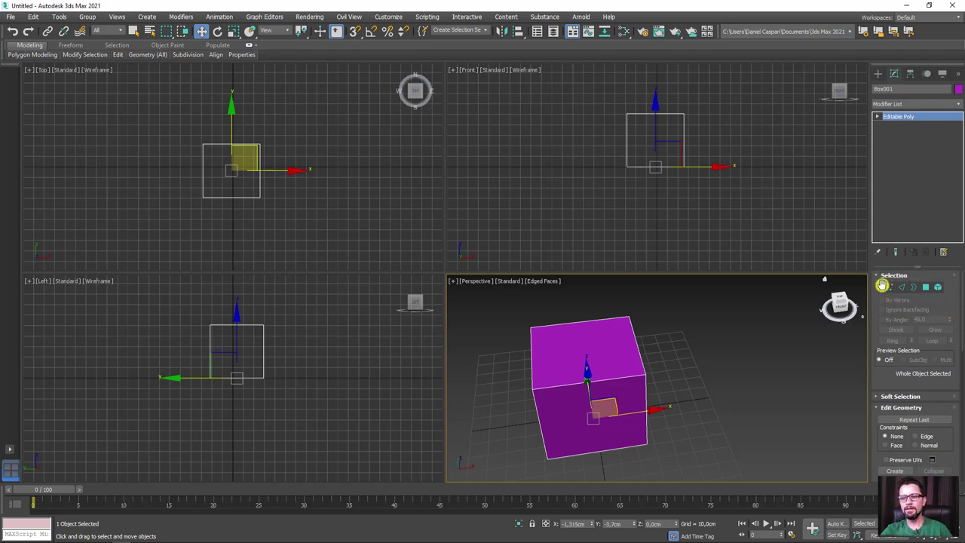
pyautogui.moveTo(879, 275); pyautogui.dragTo(898, 296)
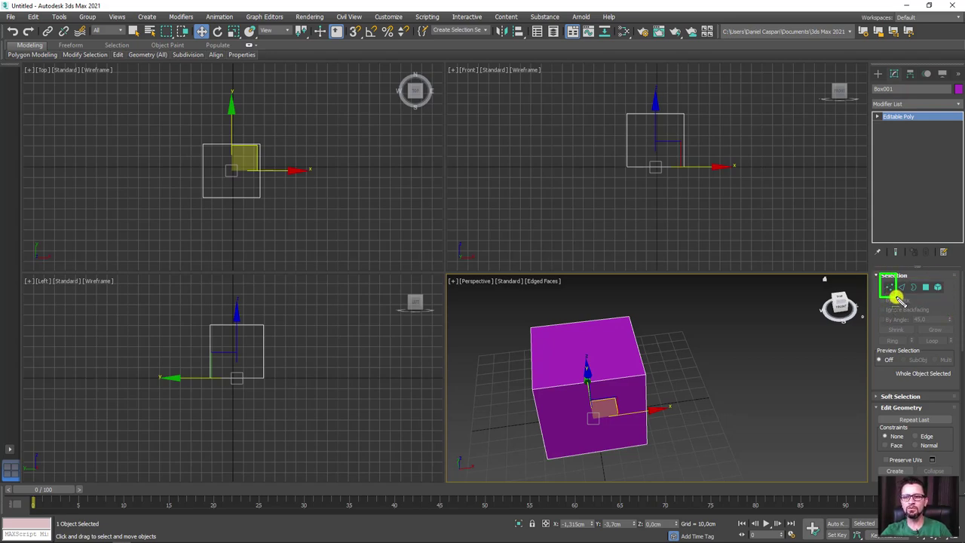
pyautogui.moveTo(642, 370); pyautogui.dragTo(646, 379)
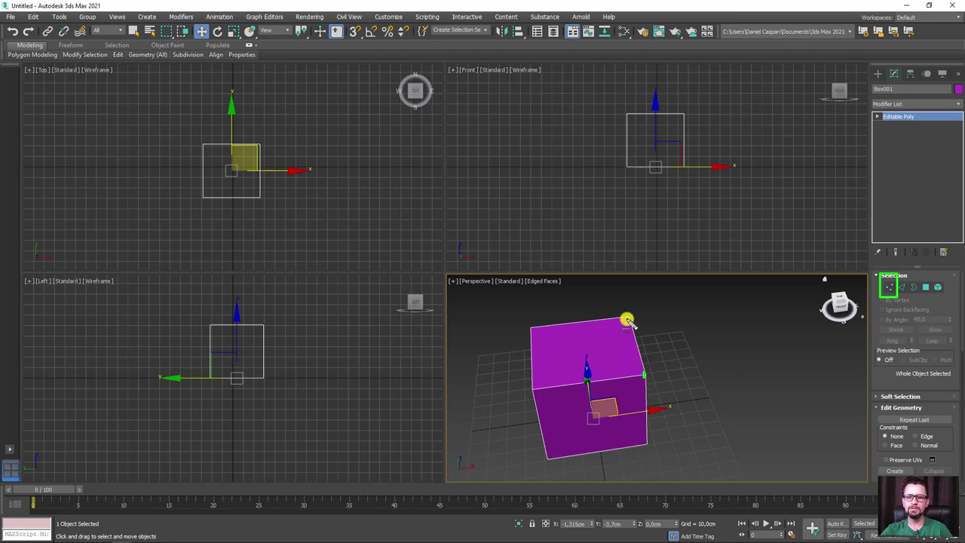
pyautogui.moveTo(624, 310); pyautogui.dragTo(633, 320)
pyautogui.moveTo(526, 323); pyautogui.dragTo(532, 328)
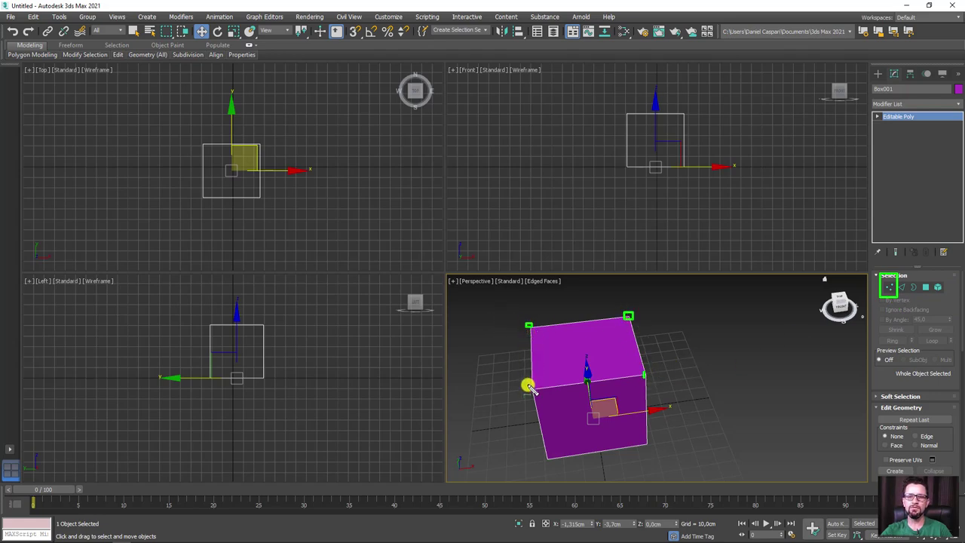
pyautogui.moveTo(527, 383); pyautogui.dragTo(535, 391)
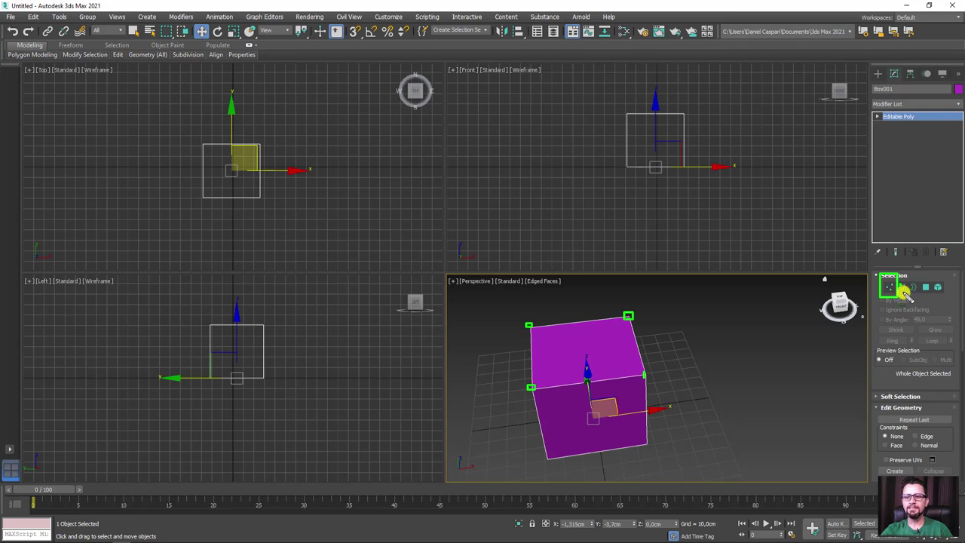
pyautogui.press('Escape')
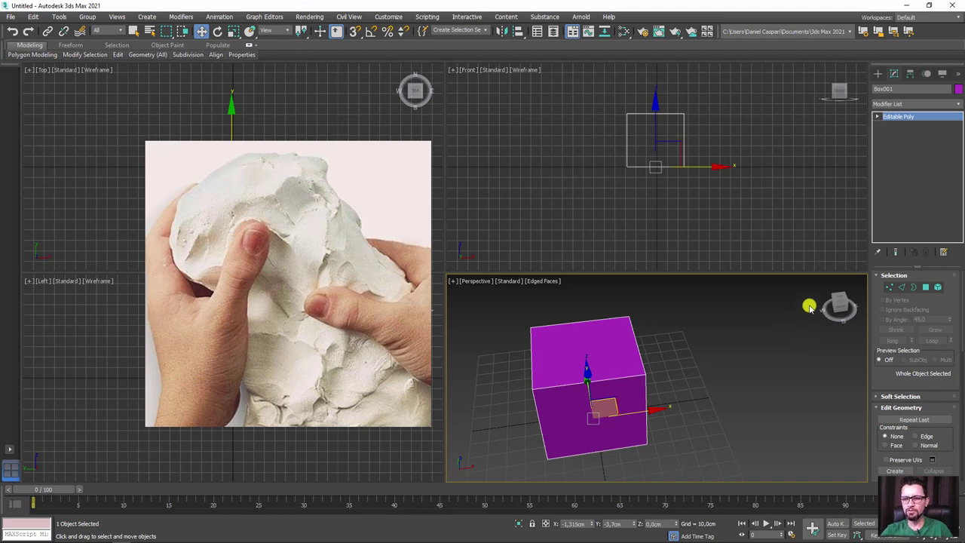
# Step: Move a top corner vertex sideways, up and along Y to slant the top
pyautogui.click(889, 288)
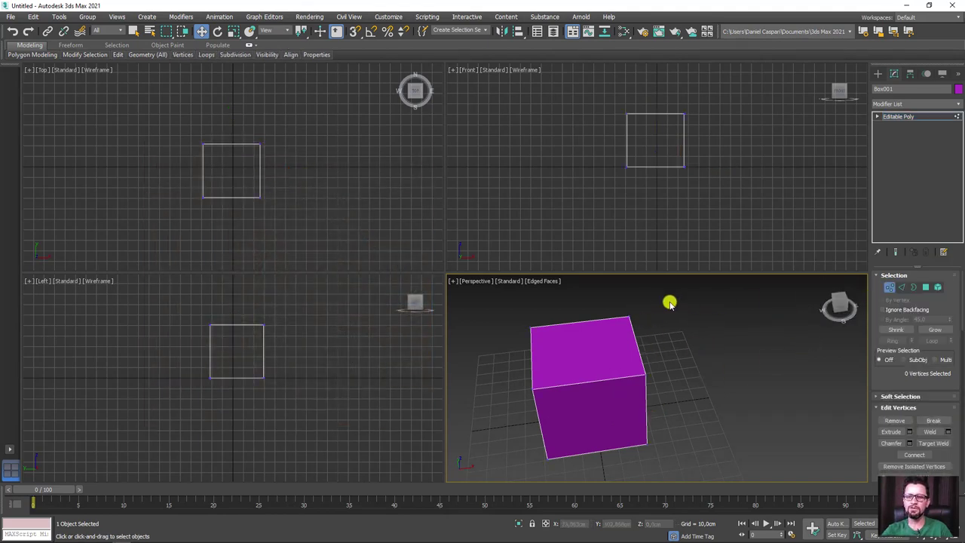
pyautogui.click(627, 318)
pyautogui.moveTo(672, 312); pyautogui.dragTo(623, 317)
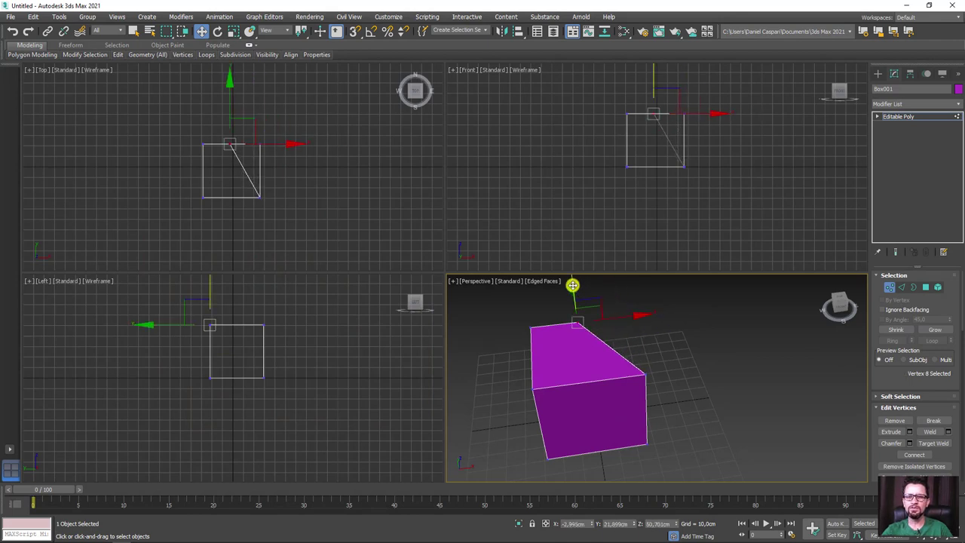
pyautogui.moveTo(573, 282); pyautogui.dragTo(568, 324)
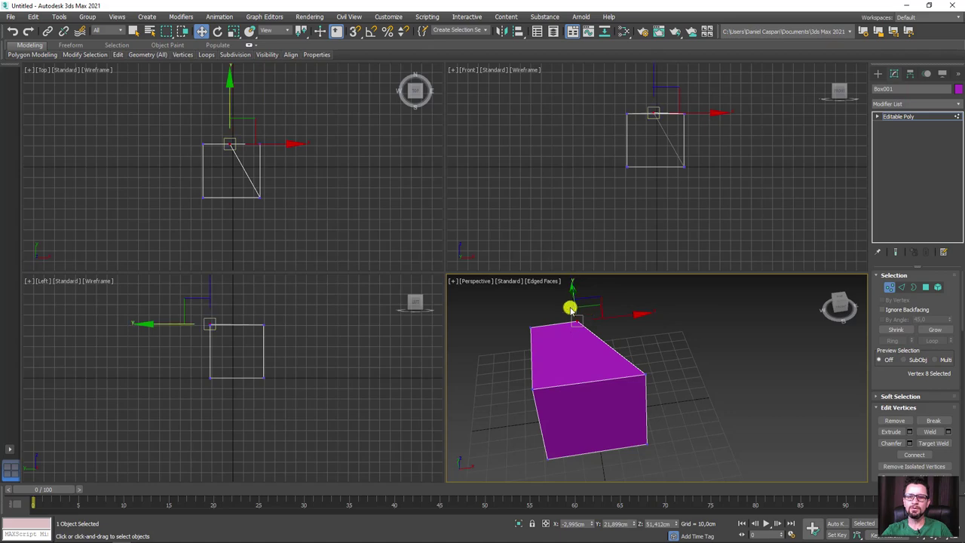
pyautogui.keyDown('alt'); pyautogui.moveTo(577, 302); pyautogui.dragTo(555, 315, button='middle'); pyautogui.keyUp('alt')
pyautogui.moveTo(555, 315)
pyautogui.mouseDown()
pyautogui.moveTo(578, 328)
pyautogui.moveTo(576, 300)
pyautogui.mouseUp()
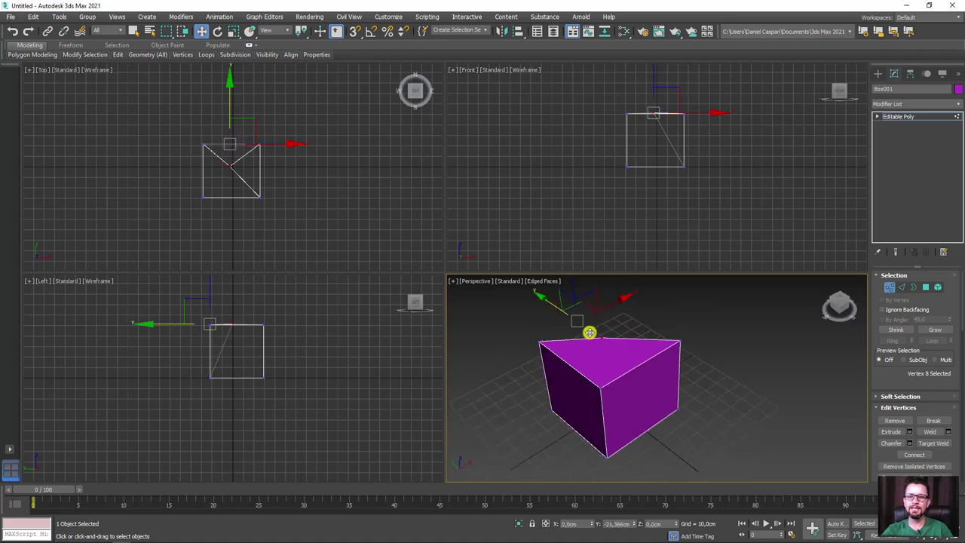
pyautogui.keyDown('alt'); pyautogui.moveTo(575, 299); pyautogui.dragTo(630, 332, button='middle'); pyautogui.keyUp('alt')
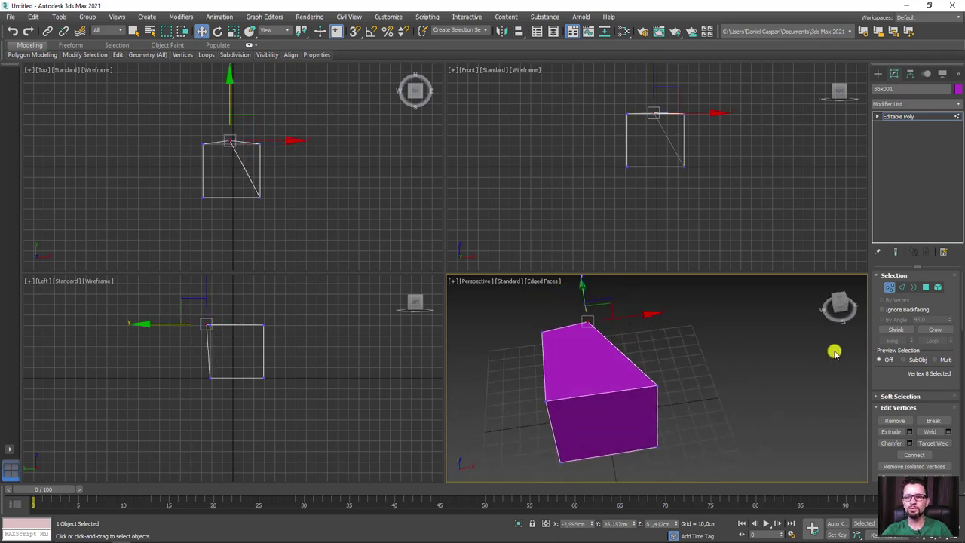
# Step: Select the slanted top edge and shift it along X and Y into a wedge
pyautogui.click(902, 287)
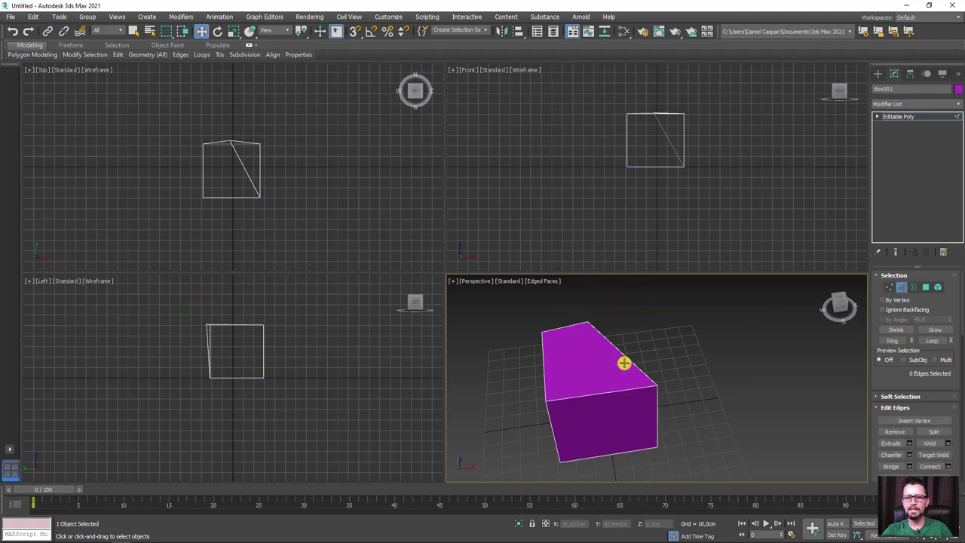
pyautogui.click(628, 356)
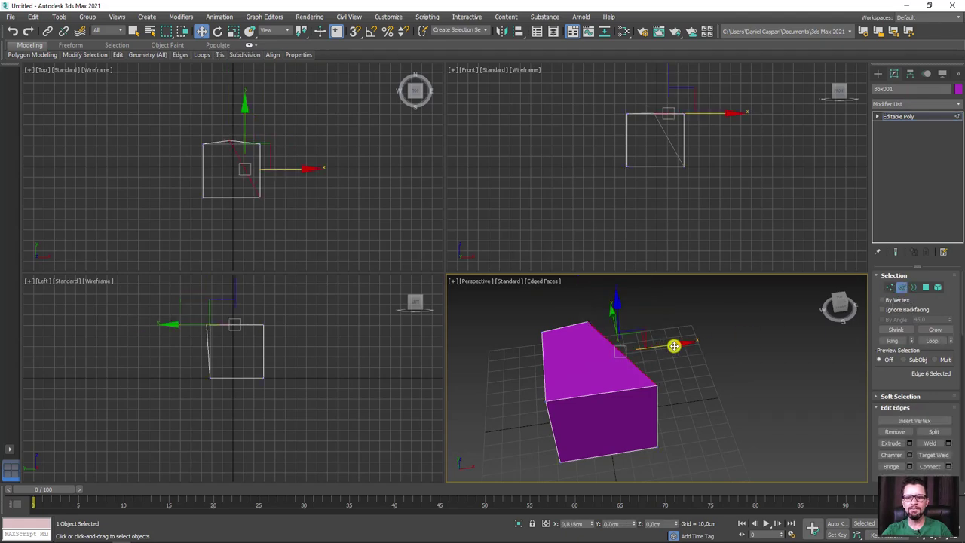
pyautogui.moveTo(674, 344)
pyautogui.mouseDown()
pyautogui.moveTo(739, 345)
pyautogui.moveTo(679, 266)
pyautogui.moveTo(605, 321)
pyautogui.mouseUp()
pyautogui.keyDown('alt'); pyautogui.moveTo(606, 321); pyautogui.dragTo(656, 340, button='middle'); pyautogui.keyUp('alt')
pyautogui.moveTo(657, 339); pyautogui.dragTo(671, 320)
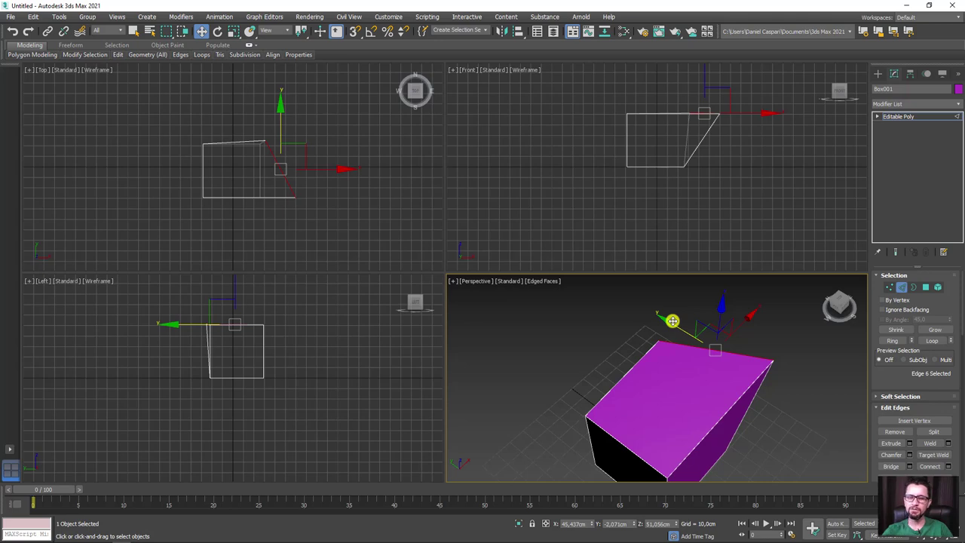
pyautogui.moveTo(723, 371)
pyautogui.keyDown('alt'); pyautogui.mouseDown(button='middle')
pyautogui.moveTo(679, 369)
pyautogui.moveTo(644, 349)
pyautogui.moveTo(694, 375)
pyautogui.mouseUp(button='middle'); pyautogui.keyUp('alt')
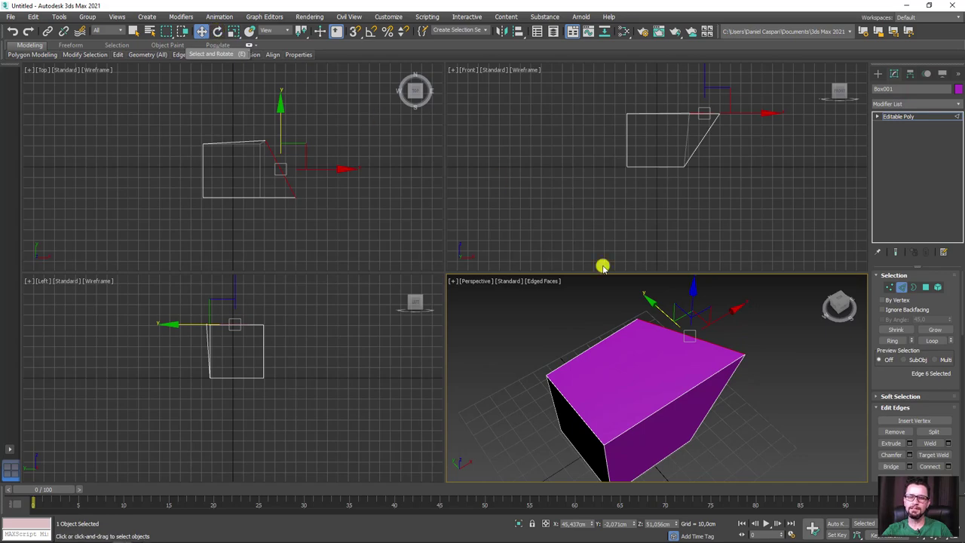
# Step: Rotate the slanted top edge to twist the box, then scale it down to about 79%
pyautogui.click(217, 30)
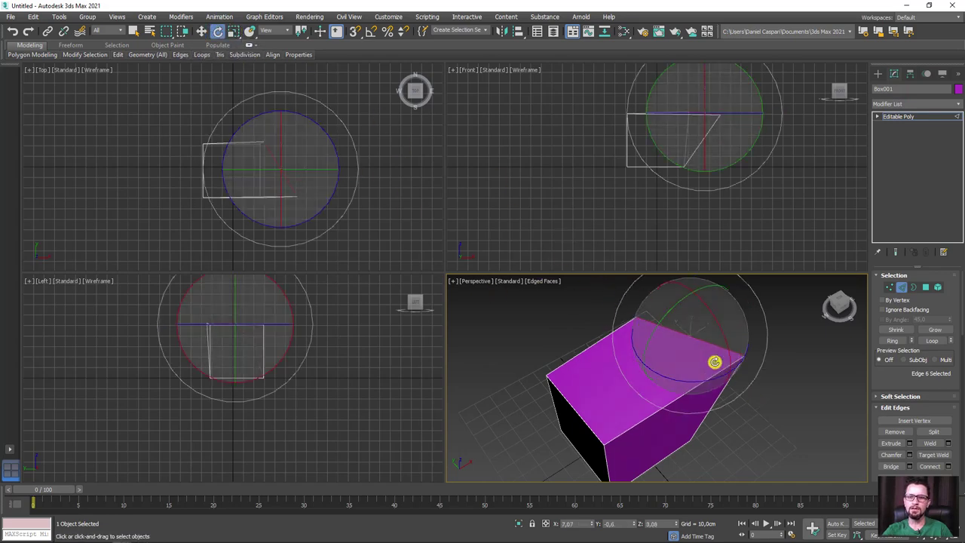
pyautogui.moveTo(698, 304); pyautogui.dragTo(733, 347)
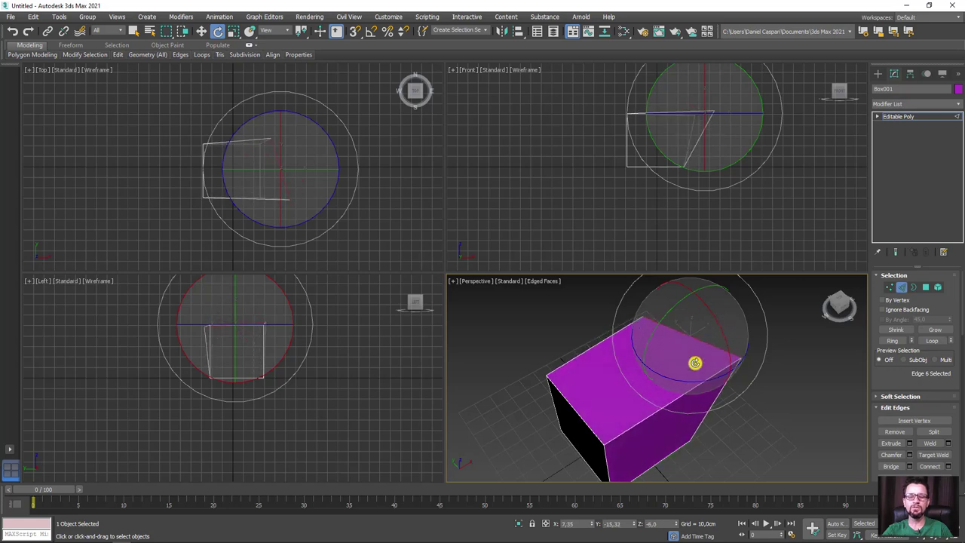
pyautogui.moveTo(716, 315); pyautogui.dragTo(707, 323)
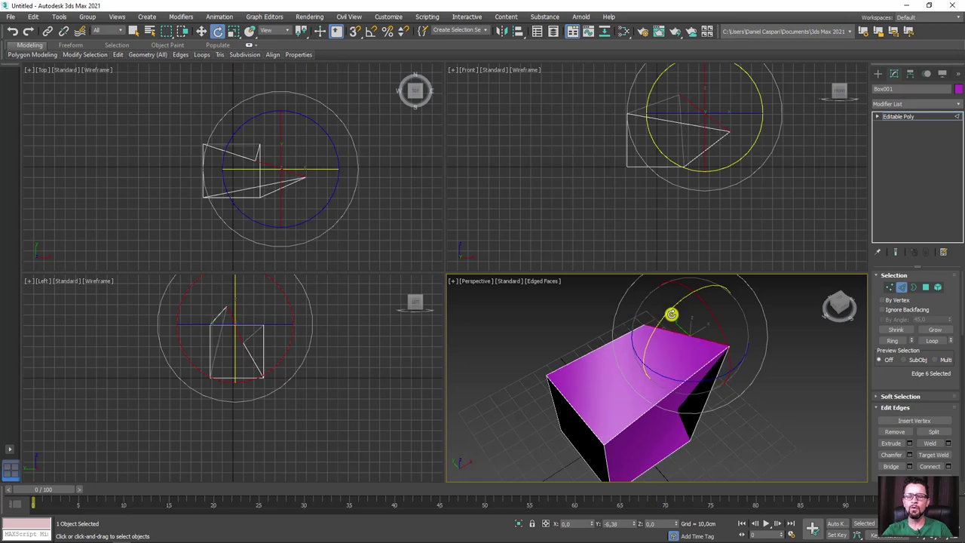
pyautogui.moveTo(707, 323); pyautogui.dragTo(672, 314)
pyautogui.moveTo(692, 346); pyautogui.dragTo(704, 334)
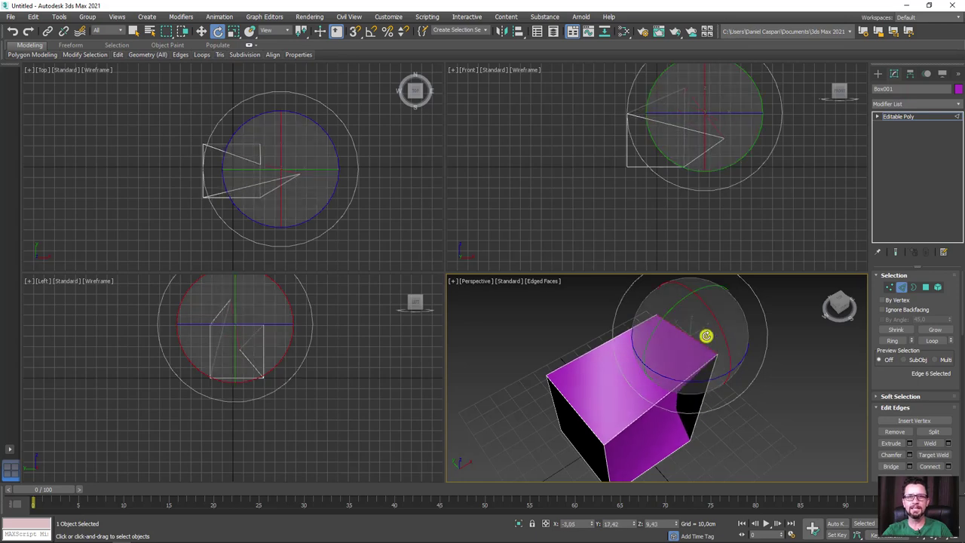
pyautogui.click(233, 31)
pyautogui.moveTo(689, 329)
pyautogui.mouseDown()
pyautogui.moveTo(713, 377)
pyautogui.moveTo(698, 224)
pyautogui.moveTo(717, 329)
pyautogui.moveTo(694, 242)
pyautogui.moveTo(698, 322)
pyautogui.mouseUp()
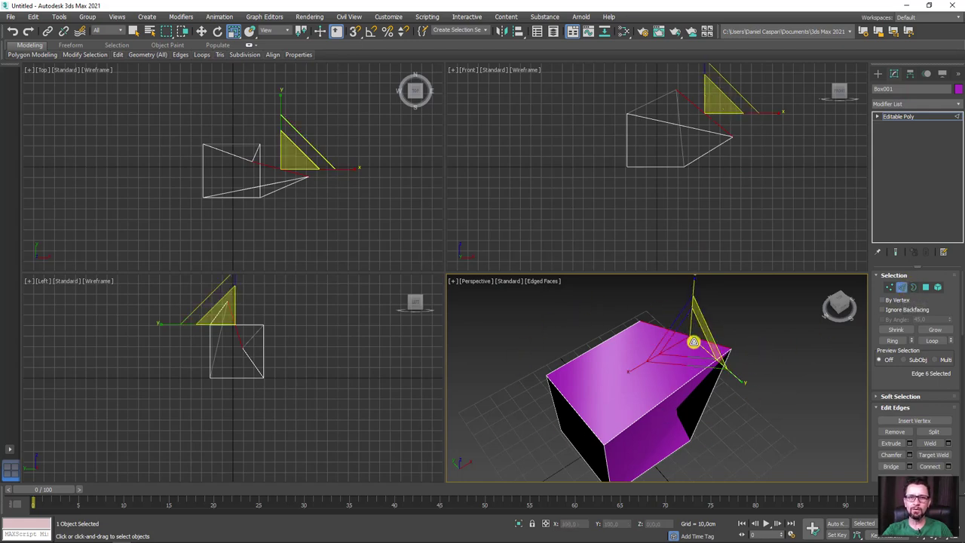
# Step: Delete the box's top polygon to leave it open
pyautogui.click(927, 288)
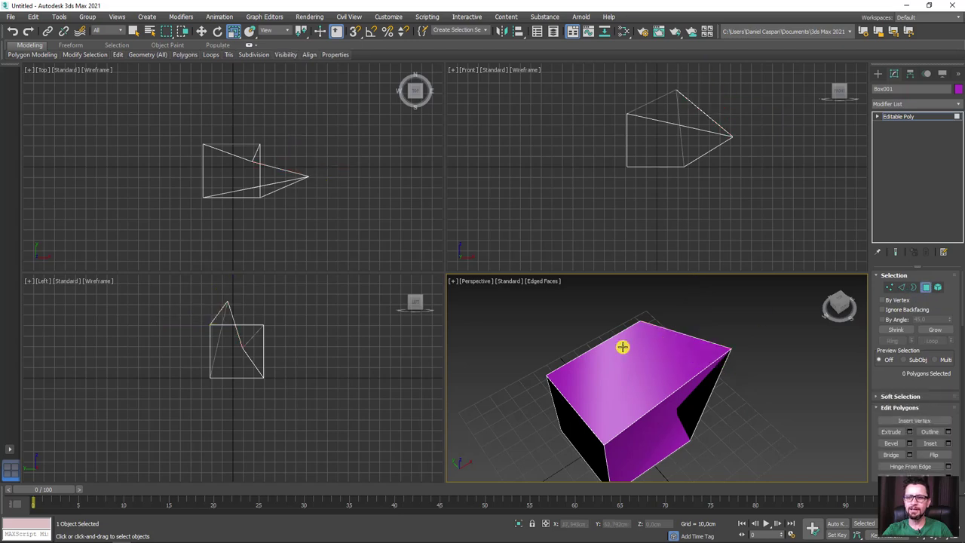
pyautogui.click(634, 359)
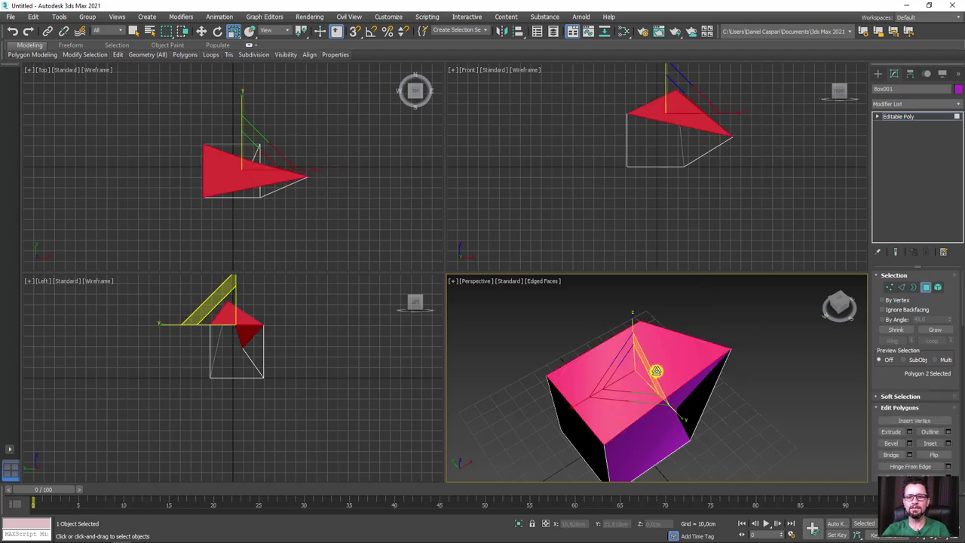
pyautogui.press('Delete')
# Step: Select the open top border and raise it along Z to make the box taller
pyautogui.click(913, 288)
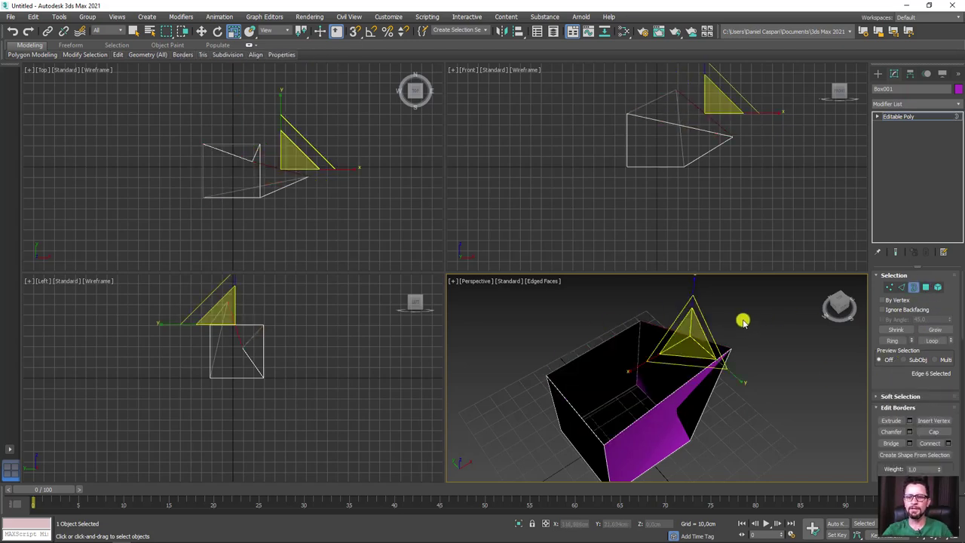
pyautogui.moveTo(743, 319); pyautogui.dragTo(726, 394)
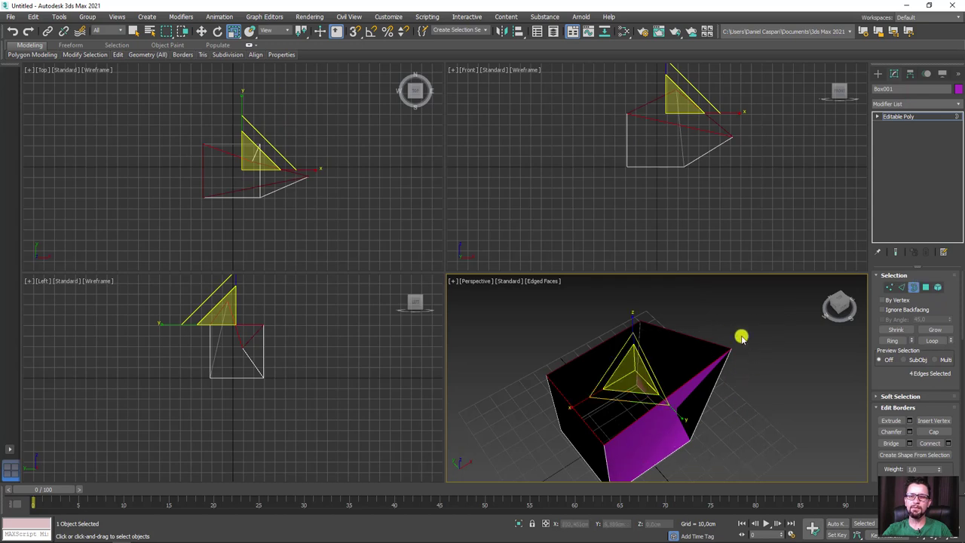
pyautogui.press('w')
pyautogui.moveTo(737, 433)
pyautogui.keyDown('alt'); pyautogui.mouseDown(button='middle')
pyautogui.moveTo(704, 369)
pyautogui.moveTo(704, 394)
pyautogui.moveTo(622, 333)
pyautogui.mouseUp(button='middle'); pyautogui.keyUp('alt')
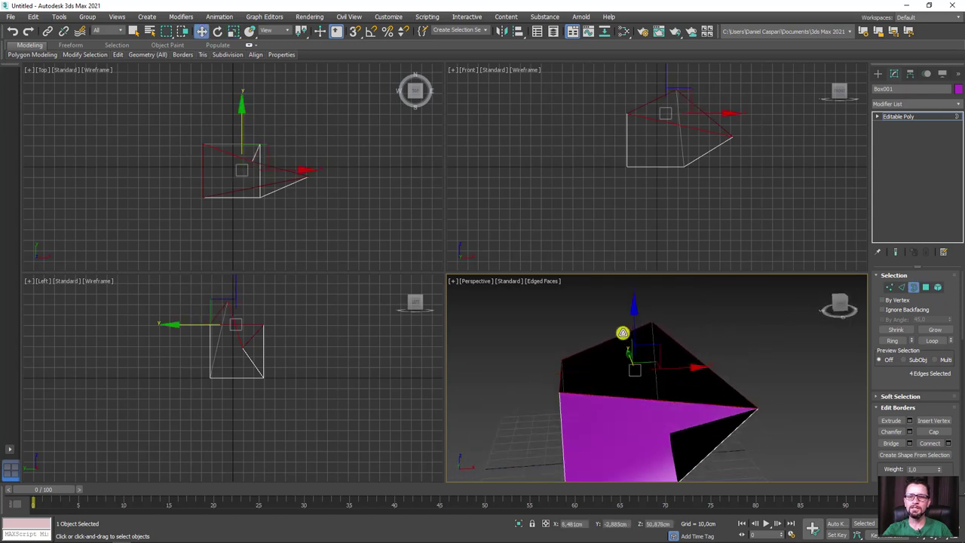
pyautogui.moveTo(631, 325); pyautogui.dragTo(632, 295)
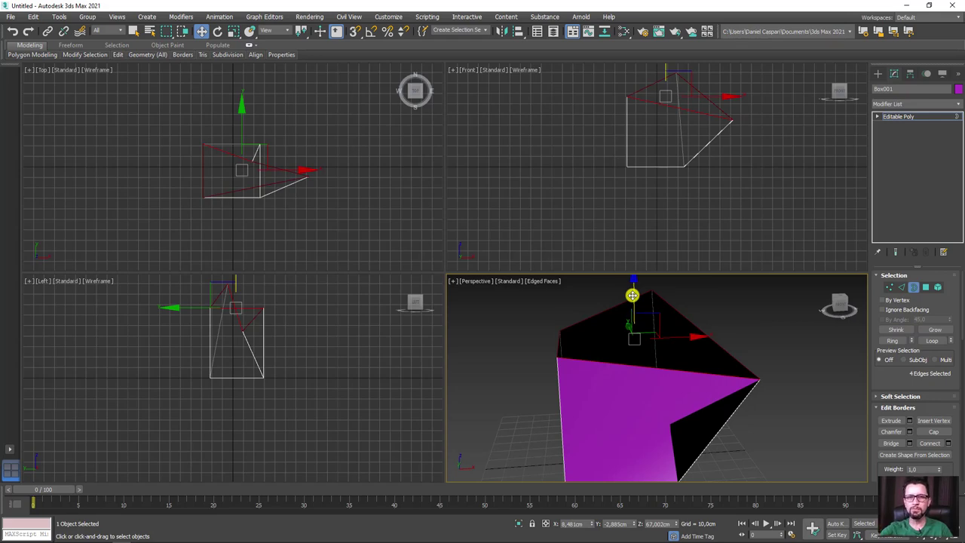
pyautogui.keyDown('alt'); pyautogui.moveTo(651, 329); pyautogui.dragTo(709, 347, button='middle'); pyautogui.keyUp('alt')
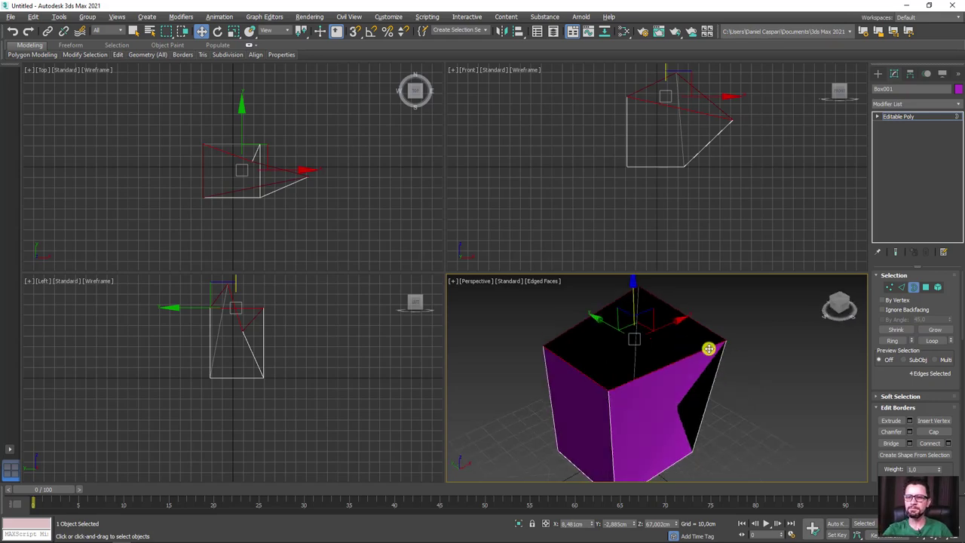
# Step: Pick a few side faces, then select the whole box element
pyautogui.click(925, 287)
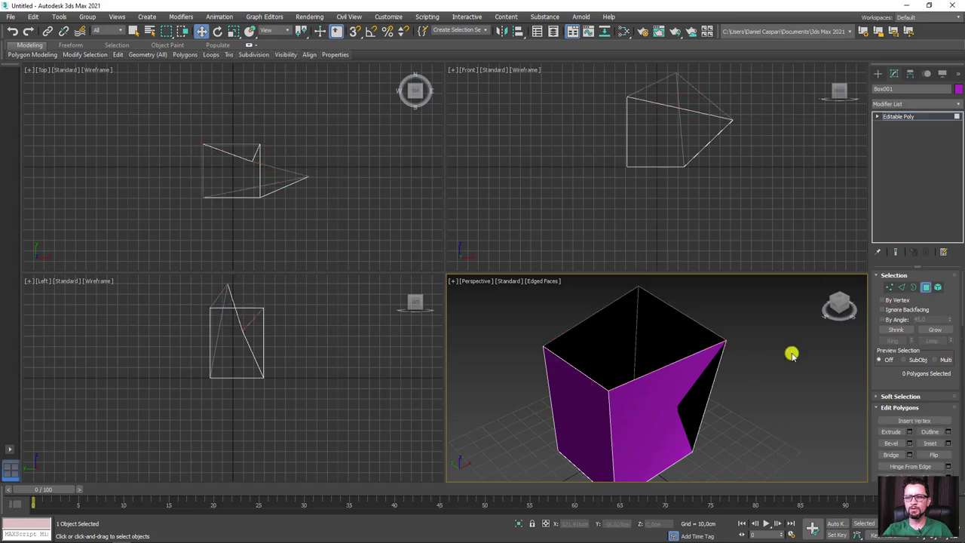
pyautogui.click(650, 403)
pyautogui.click(578, 398)
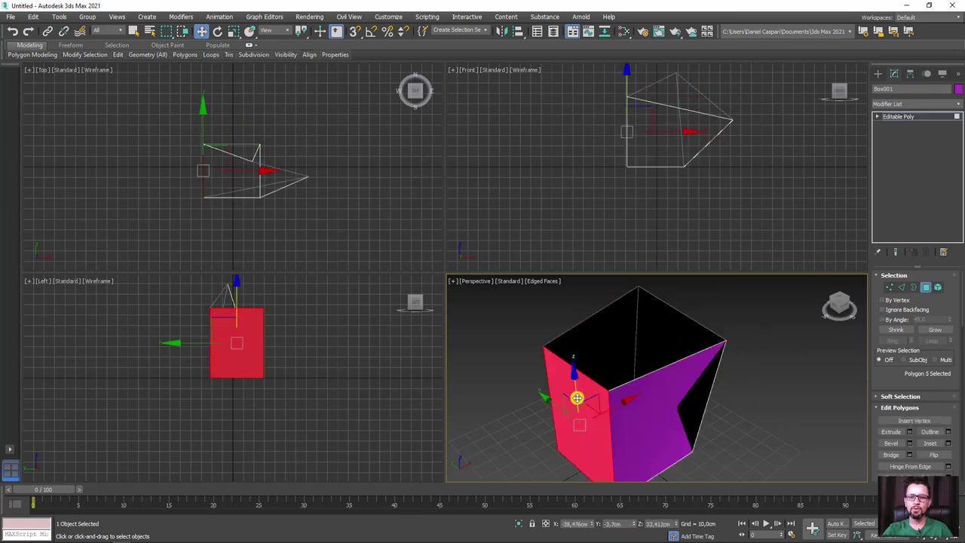
pyautogui.moveTo(578, 398)
pyautogui.keyDown('alt'); pyautogui.mouseDown(button='middle')
pyautogui.moveTo(645, 405)
pyautogui.moveTo(565, 414)
pyautogui.mouseUp(button='middle'); pyautogui.keyUp('alt')
pyautogui.click(491, 405)
pyautogui.moveTo(491, 406)
pyautogui.keyDown('alt'); pyautogui.mouseDown(button='middle')
pyautogui.moveTo(704, 362)
pyautogui.moveTo(616, 367)
pyautogui.moveTo(777, 352)
pyautogui.mouseUp(button='middle'); pyautogui.keyUp('alt')
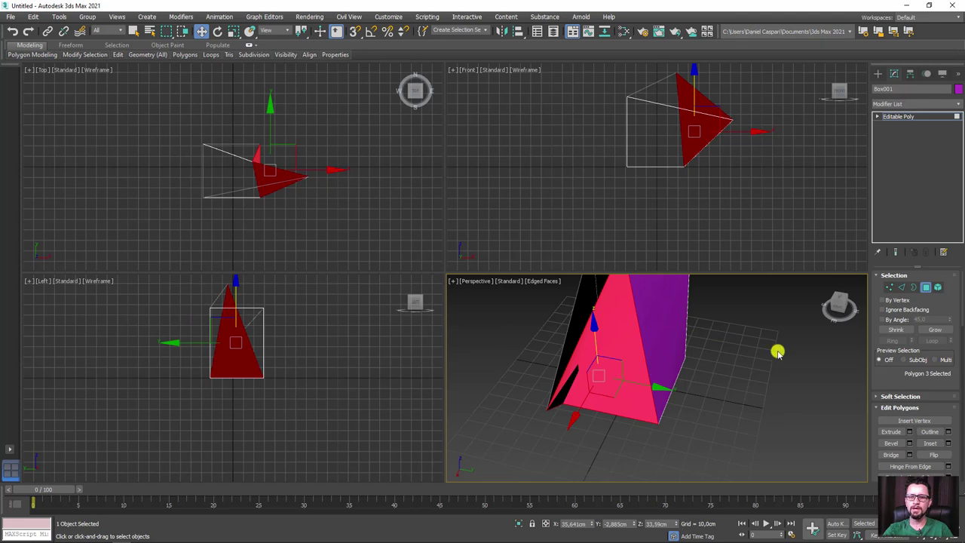
pyautogui.click(938, 288)
pyautogui.moveTo(795, 331)
pyautogui.keyDown('alt'); pyautogui.mouseDown(button='middle')
pyautogui.moveTo(760, 364)
pyautogui.moveTo(716, 361)
pyautogui.mouseUp(button='middle'); pyautogui.keyUp('alt')
pyautogui.click(704, 357)
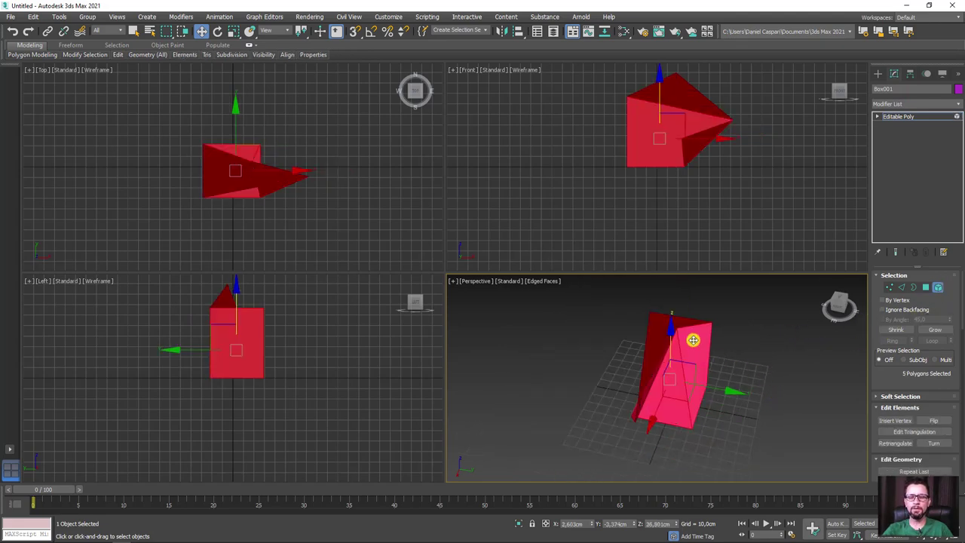
# Step: Shift-drag the box element and clone it as a new element of the same object
pyautogui.click(751, 373)
pyautogui.click(683, 344)
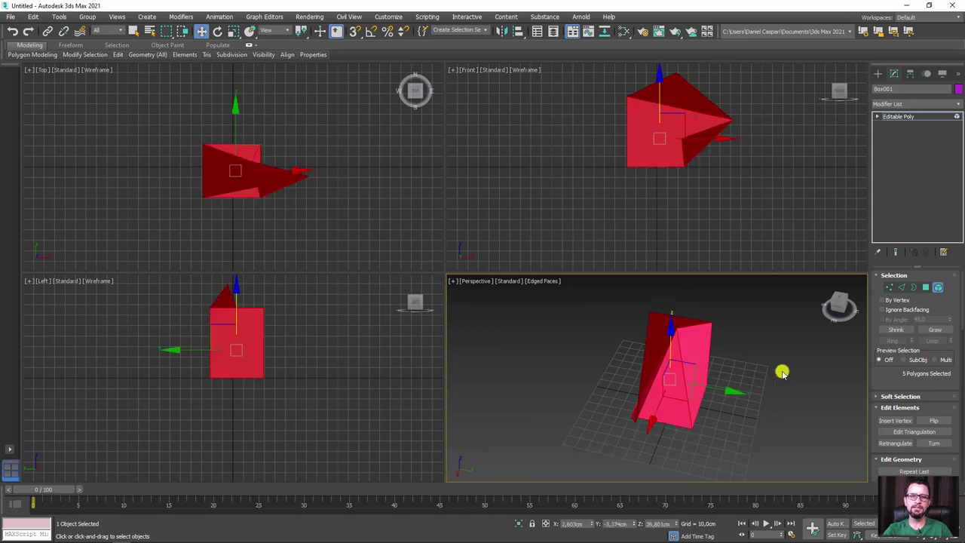
pyautogui.moveTo(781, 372)
pyautogui.keyDown('alt'); pyautogui.mouseDown(button='middle')
pyautogui.moveTo(618, 347)
pyautogui.moveTo(603, 389)
pyautogui.mouseUp(button='middle'); pyautogui.keyUp('alt')
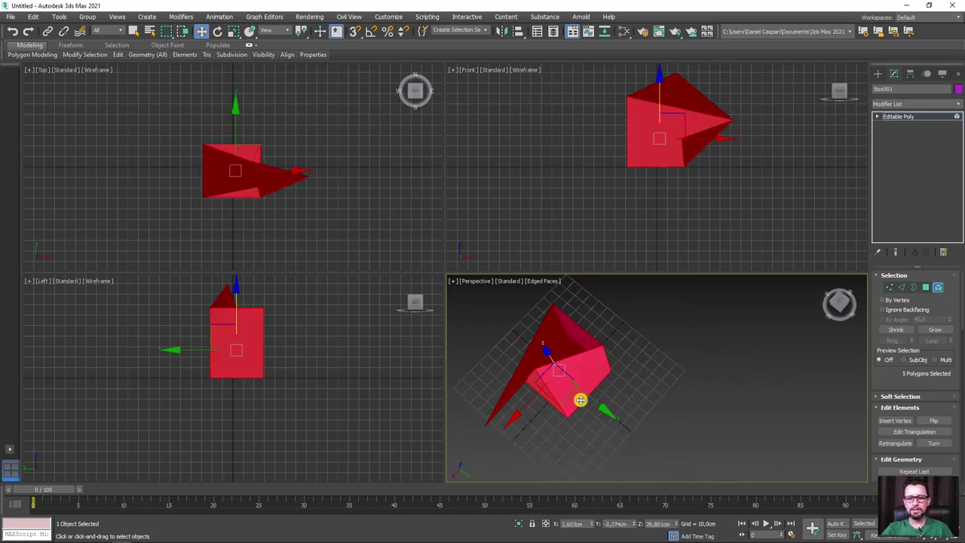
pyautogui.keyDown('shift'); pyautogui.moveTo(559, 401); pyautogui.dragTo(616, 408); pyautogui.keyUp('shift')
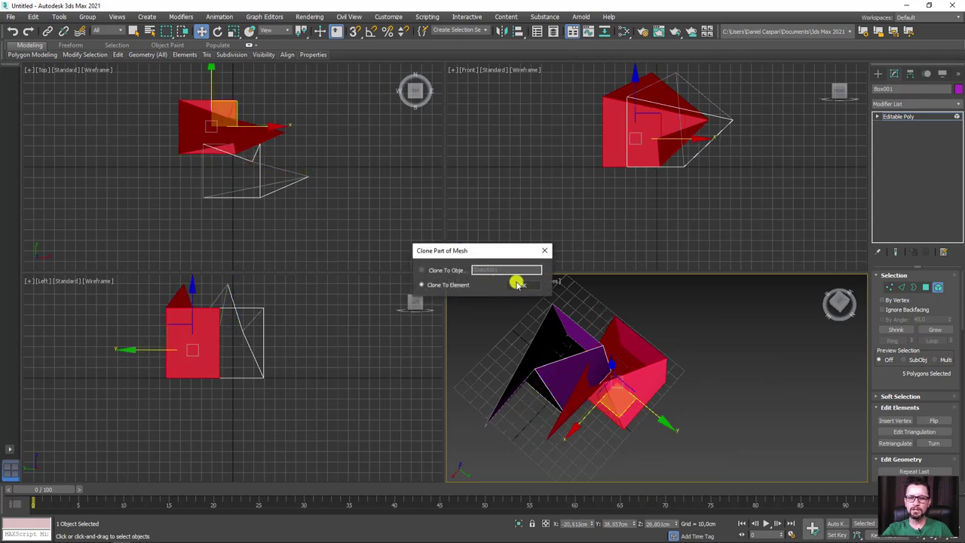
pyautogui.click(513, 285)
pyautogui.click(724, 355)
pyautogui.moveTo(724, 355)
pyautogui.keyDown('alt'); pyautogui.mouseDown(button='middle')
pyautogui.moveTo(683, 345)
pyautogui.moveTo(651, 300)
pyautogui.moveTo(750, 288)
pyautogui.mouseUp(button='middle'); pyautogui.keyUp('alt')
# Step: Select several faces across the original and copied box pieces
pyautogui.click(926, 287)
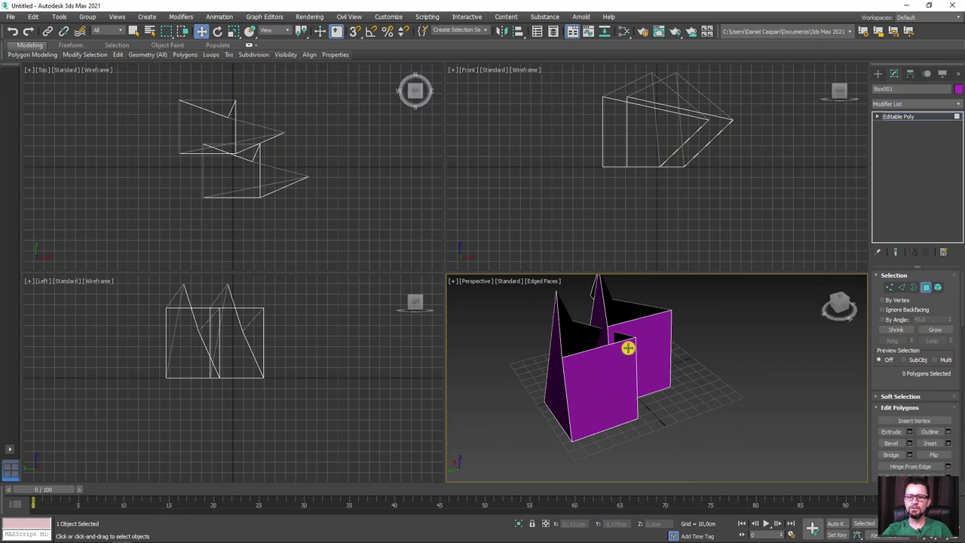
pyautogui.click(627, 356)
pyautogui.moveTo(628, 355)
pyautogui.keyDown('alt'); pyautogui.mouseDown(button='middle')
pyautogui.moveTo(556, 377)
pyautogui.moveTo(474, 382)
pyautogui.moveTo(646, 323)
pyautogui.moveTo(631, 370)
pyautogui.moveTo(721, 377)
pyautogui.mouseUp(button='middle'); pyautogui.keyUp('alt')
pyautogui.click(543, 382)
pyautogui.click(474, 382)
pyautogui.click(646, 323)
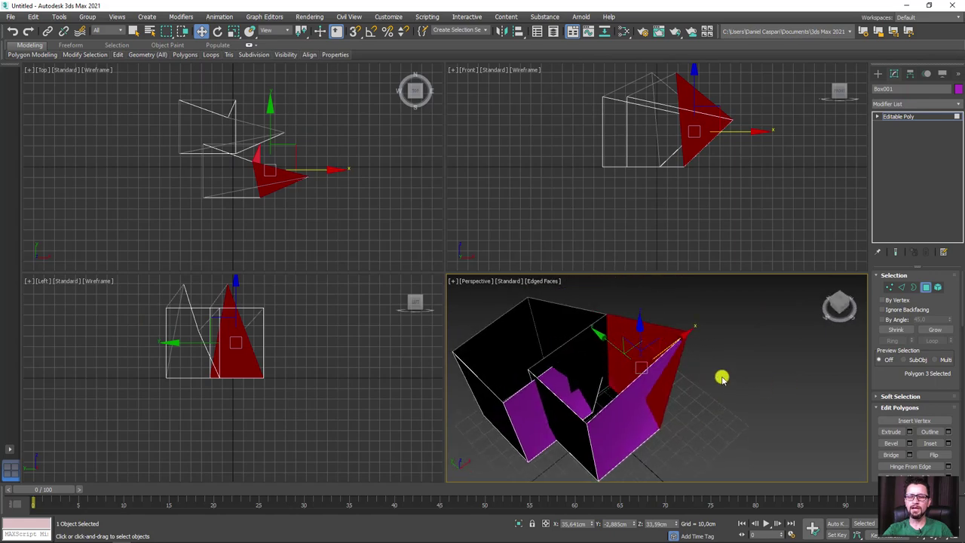
# Step: Select the copied element and move it beside the original box
pyautogui.click(937, 287)
pyautogui.click(743, 387)
pyautogui.scroll(-4, 746, 377)
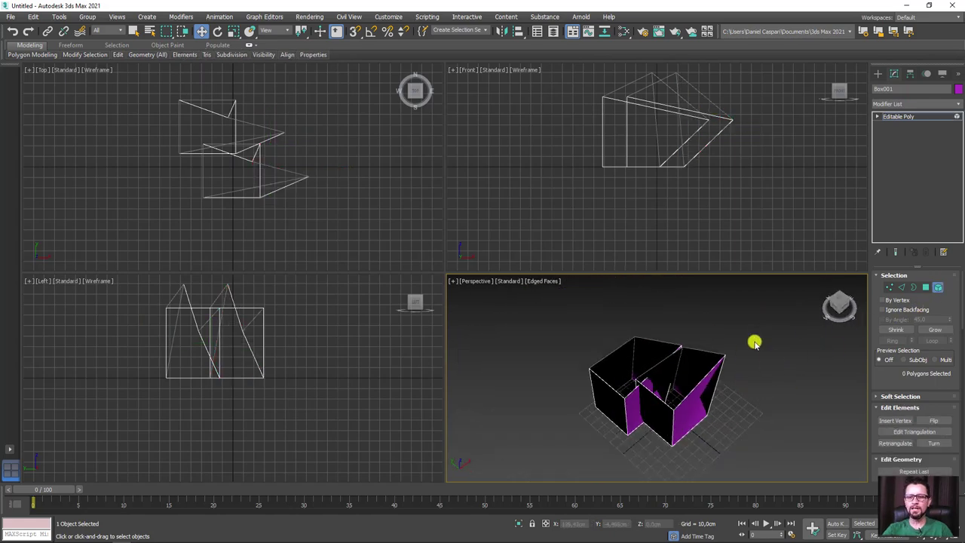
pyautogui.moveTo(724, 352); pyautogui.dragTo(616, 449)
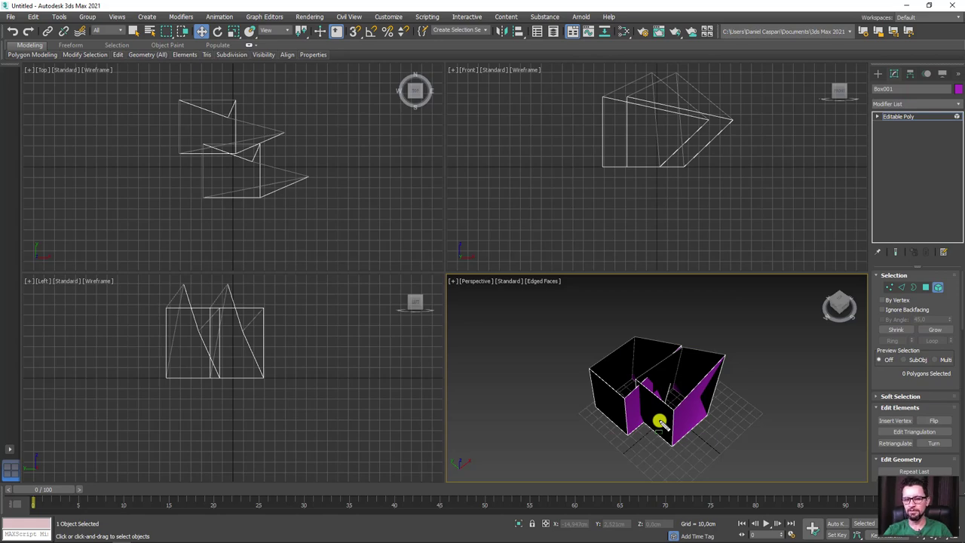
pyautogui.click(699, 400)
pyautogui.keyDown('alt'); pyautogui.moveTo(720, 420); pyautogui.dragTo(673, 366, button='middle'); pyautogui.keyUp('alt')
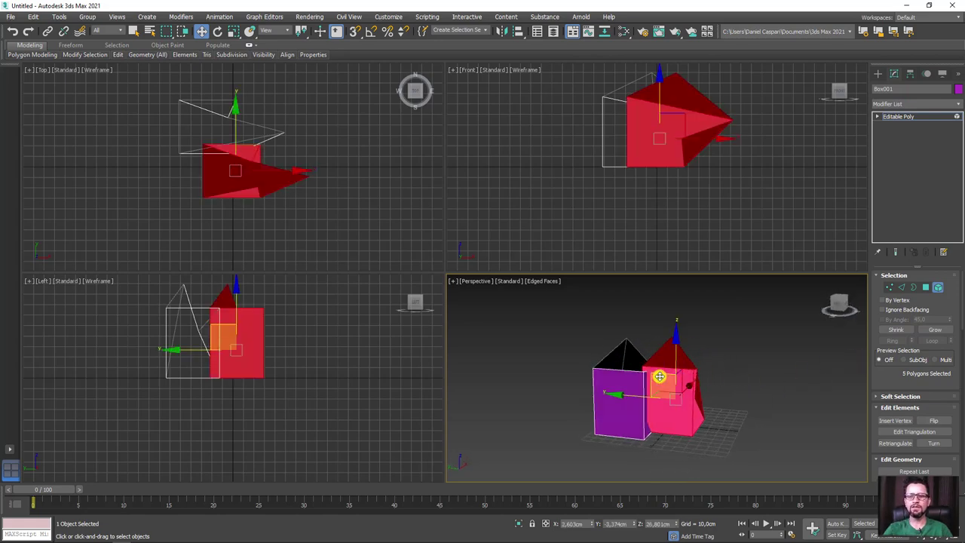
pyautogui.moveTo(661, 379)
pyautogui.mouseDown()
pyautogui.moveTo(722, 366)
pyautogui.moveTo(731, 352)
pyautogui.moveTo(704, 388)
pyautogui.moveTo(632, 371)
pyautogui.mouseUp()
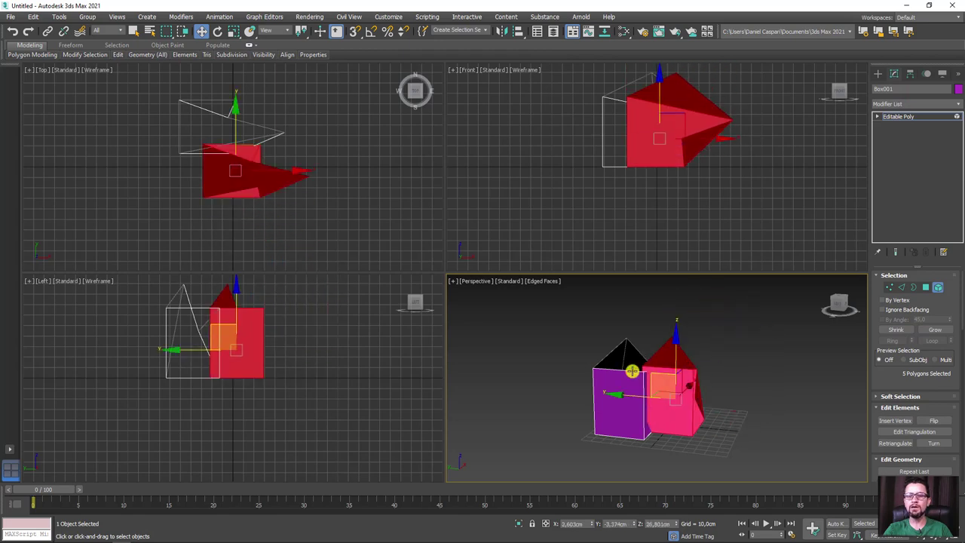
pyautogui.scroll(3, 715, 403)
pyautogui.moveTo(714, 402)
pyautogui.keyDown('alt'); pyautogui.mouseDown(button='middle')
pyautogui.moveTo(683, 330)
pyautogui.moveTo(653, 363)
pyautogui.mouseUp(button='middle'); pyautogui.keyUp('alt')
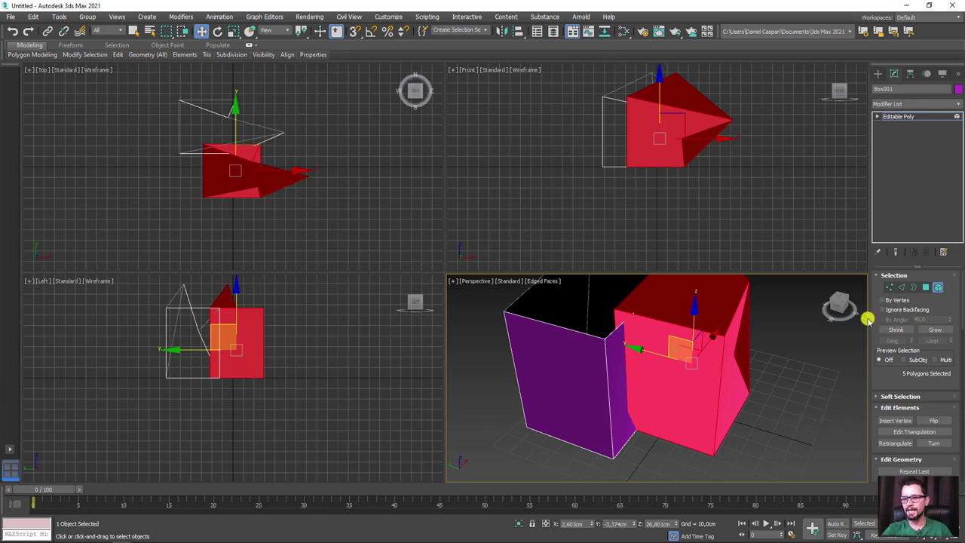
# Step: Widen the command panel to two columns and step through the sub-object levels
pyautogui.moveTo(869, 322); pyautogui.dragTo(763, 329)
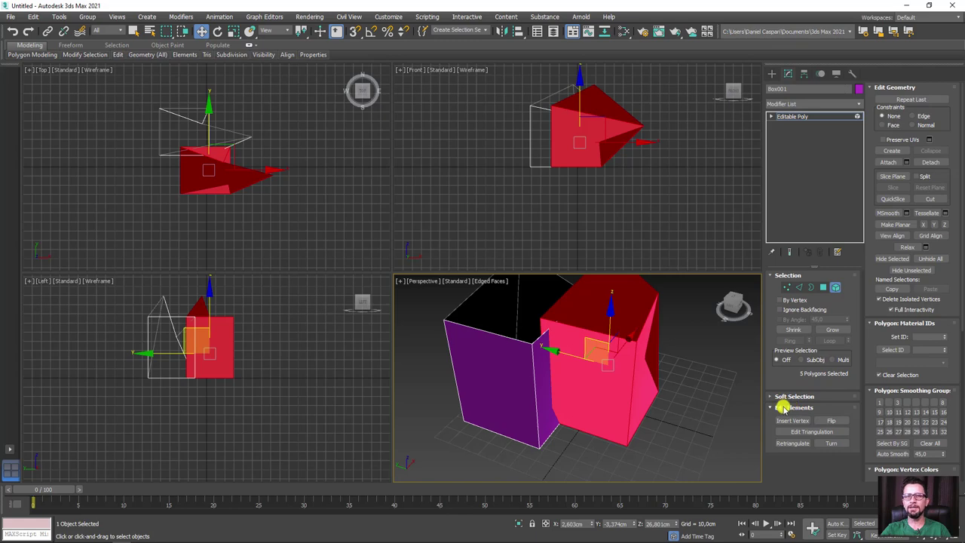
pyautogui.click(823, 287)
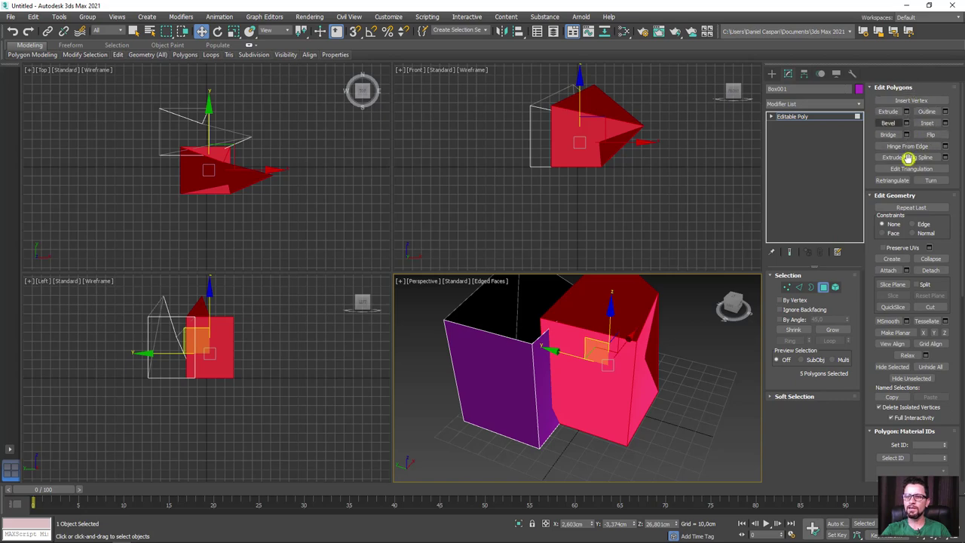
pyautogui.click(811, 287)
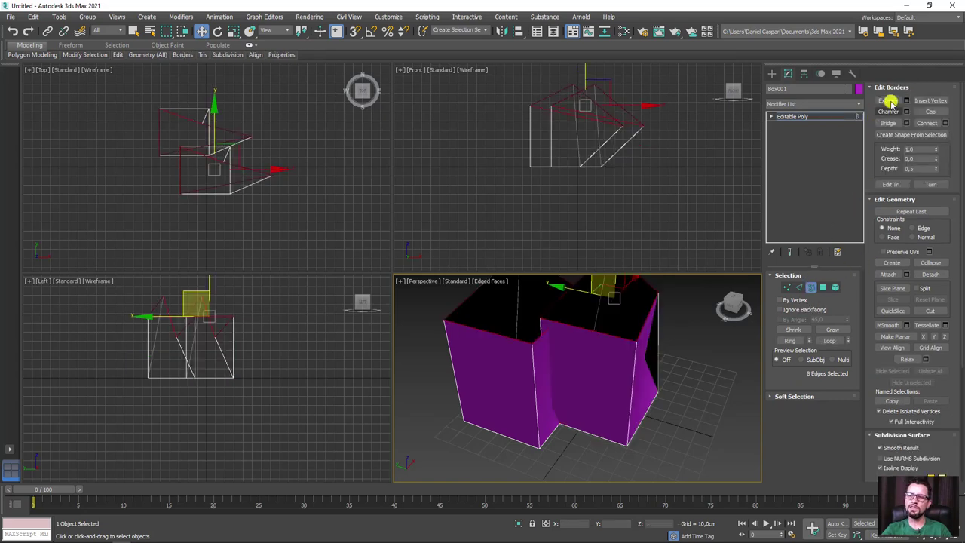
pyautogui.click(800, 287)
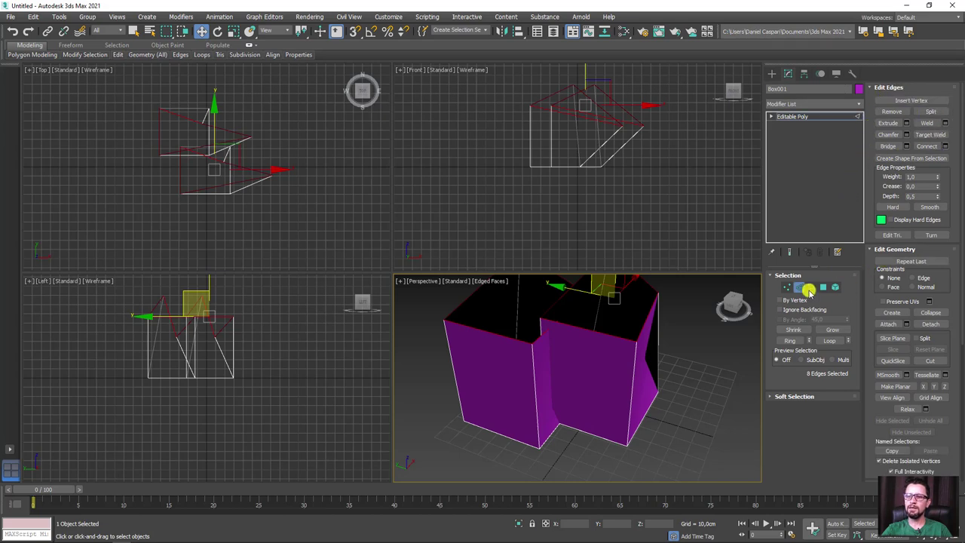
pyautogui.click(786, 287)
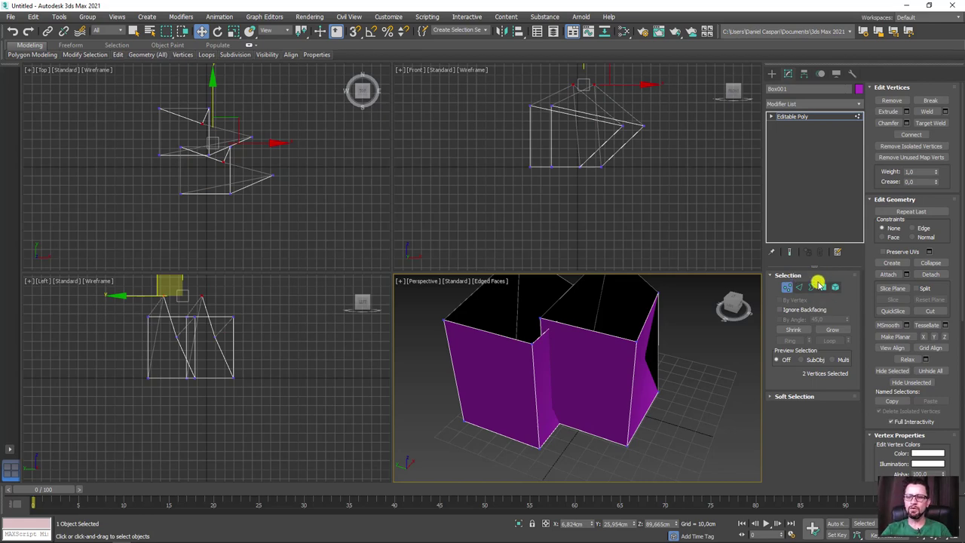
# Step: Delete the front face and the inner face of the right box piece
pyautogui.click(823, 287)
pyautogui.click(574, 366)
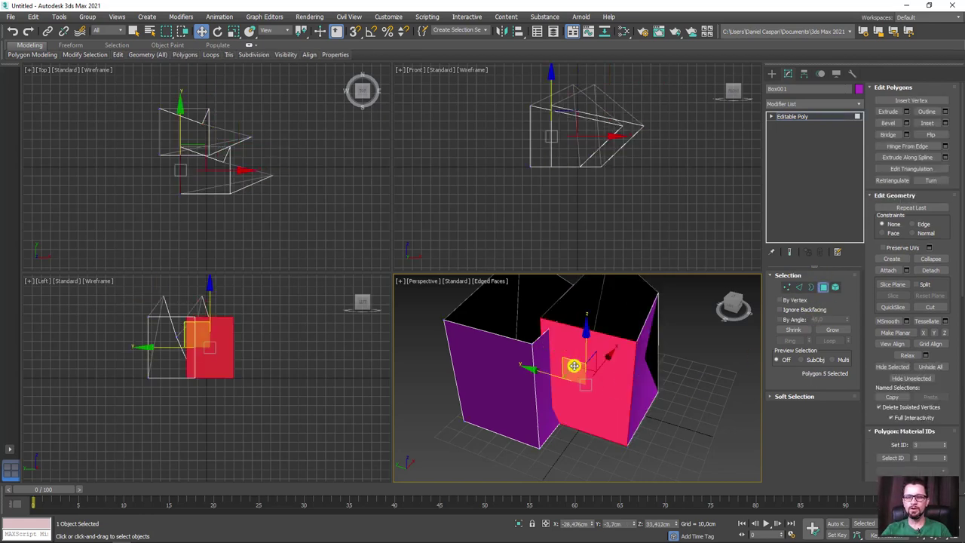
pyautogui.press('Delete')
pyautogui.click(567, 388)
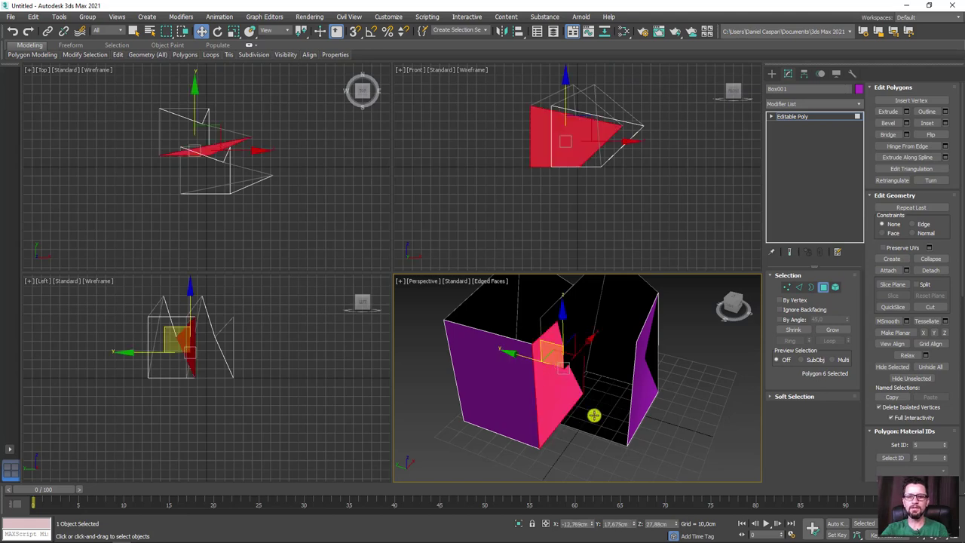
pyautogui.press('Delete')
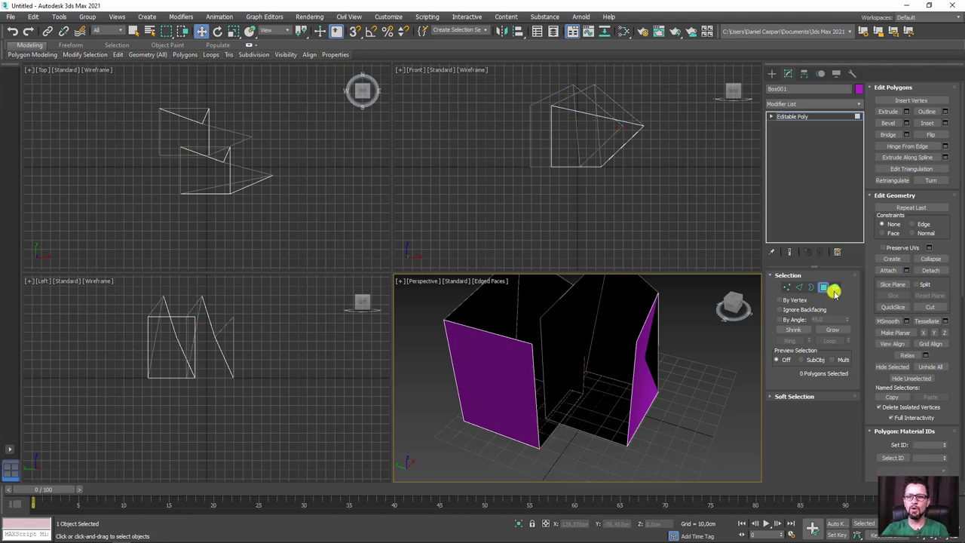
# Step: Bridge a bottom edge on each piece with Edit Edges > Bridge
pyautogui.click(834, 287)
pyautogui.click(626, 349)
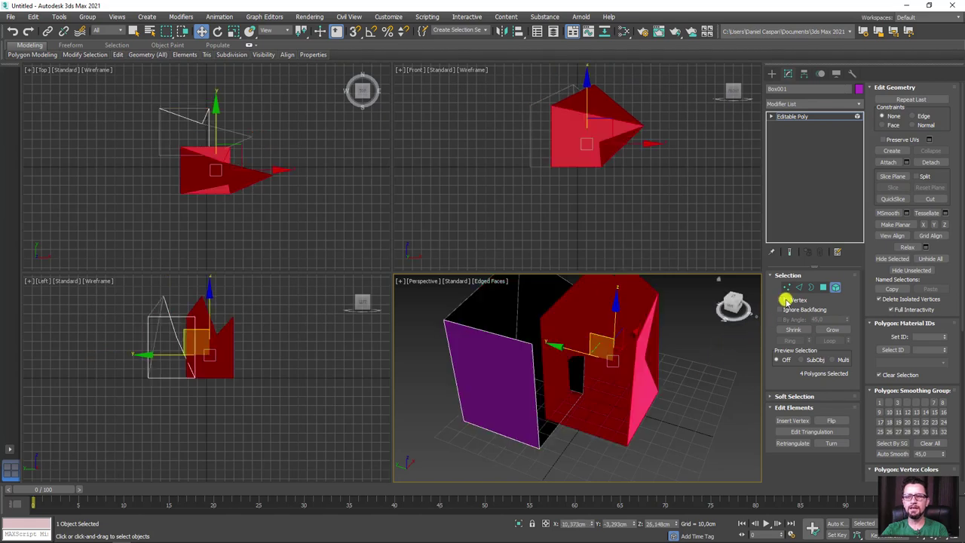
pyautogui.click(798, 288)
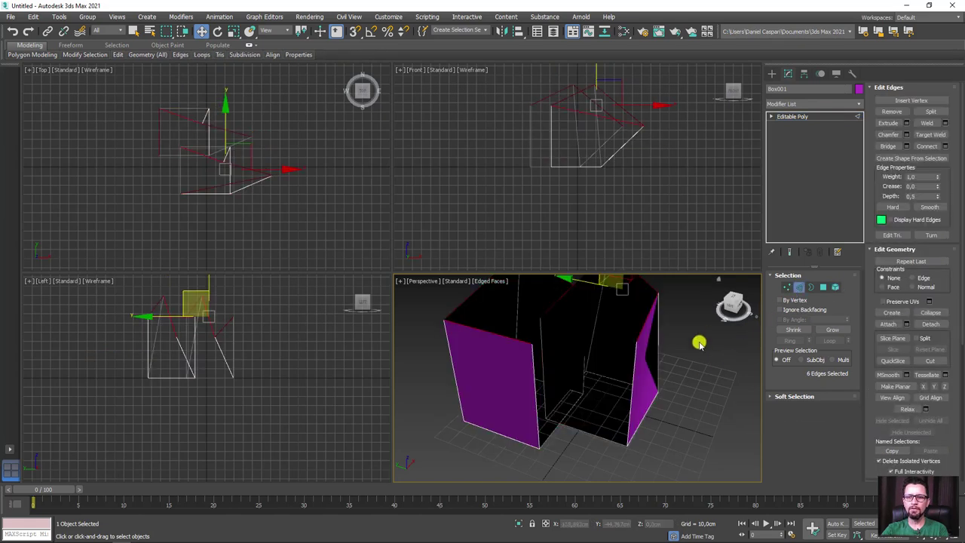
pyautogui.click(634, 375)
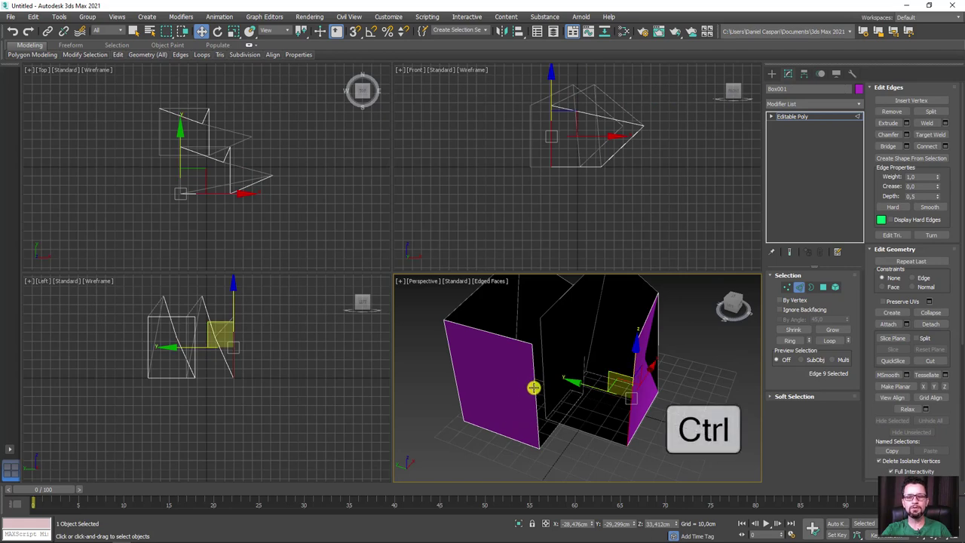
pyautogui.keyDown('ctrl'); pyautogui.click(530, 384); pyautogui.keyUp('ctrl')
pyautogui.keyDown('alt'); pyautogui.moveTo(588, 399); pyautogui.dragTo(646, 416, button='middle'); pyautogui.keyUp('alt')
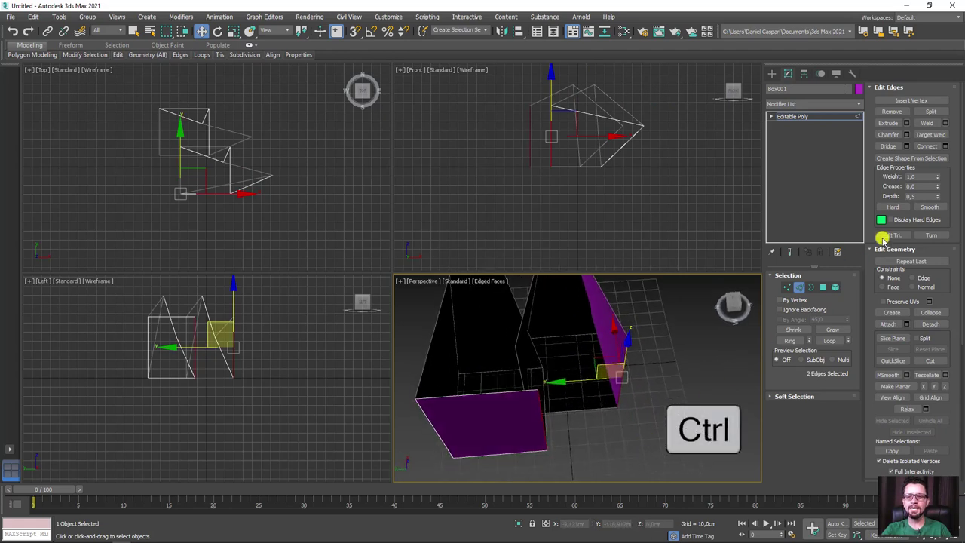
pyautogui.click(890, 145)
pyautogui.moveTo(640, 333)
pyautogui.keyDown('alt'); pyautogui.mouseDown(button='middle')
pyautogui.moveTo(635, 394)
pyautogui.moveTo(619, 319)
pyautogui.moveTo(626, 352)
pyautogui.moveTo(682, 371)
pyautogui.mouseUp(button='middle'); pyautogui.keyUp('alt')
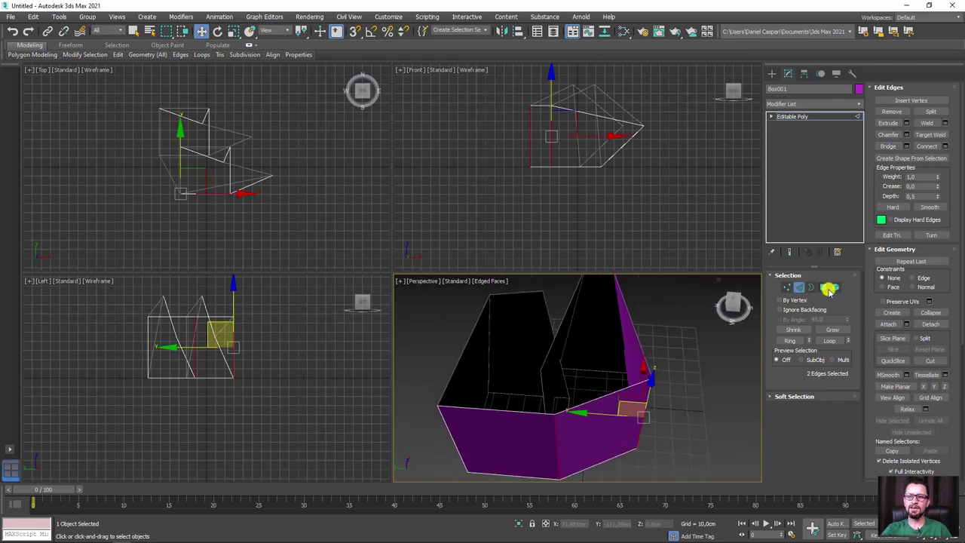
pyautogui.click(833, 287)
pyautogui.click(614, 328)
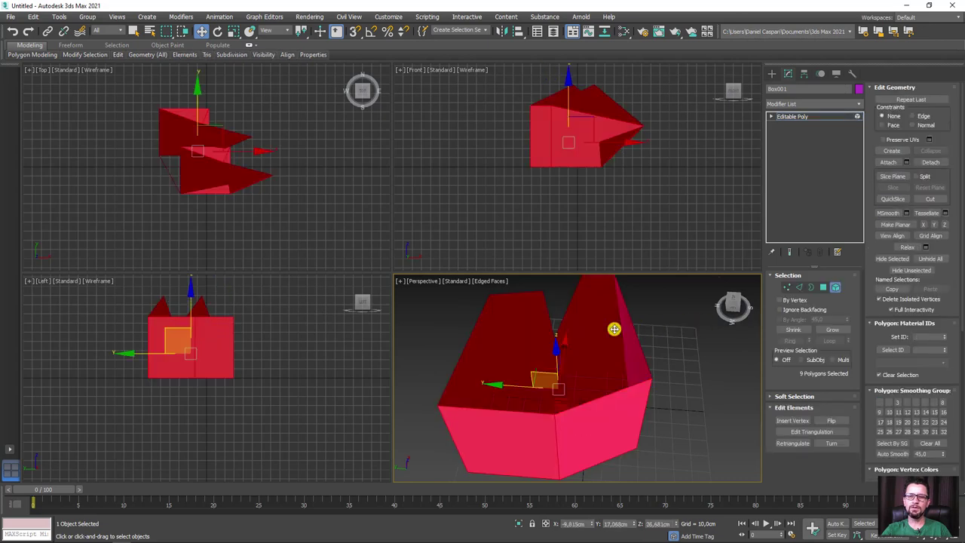
pyautogui.click(692, 372)
pyautogui.click(623, 366)
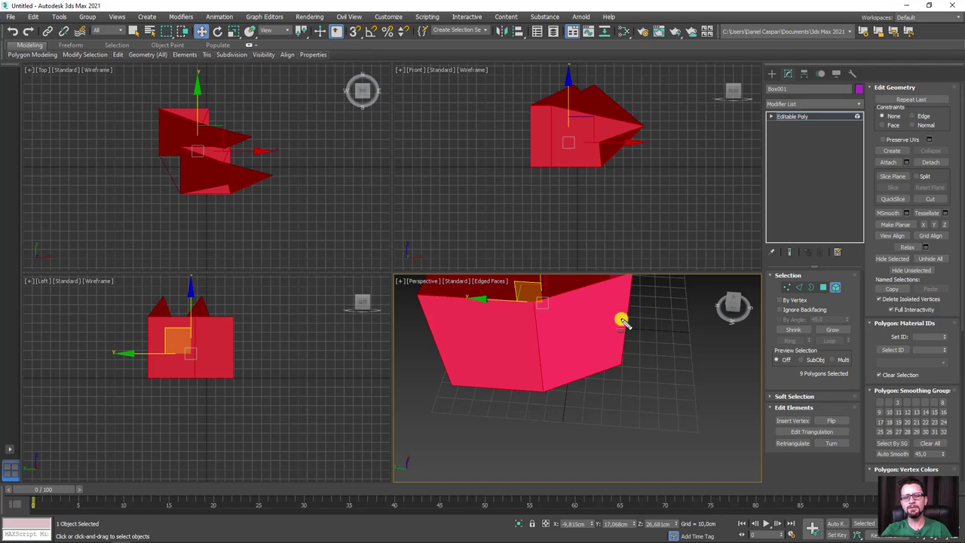
pyautogui.moveTo(621, 319); pyautogui.dragTo(544, 346)
pyautogui.moveTo(627, 294); pyautogui.dragTo(562, 329)
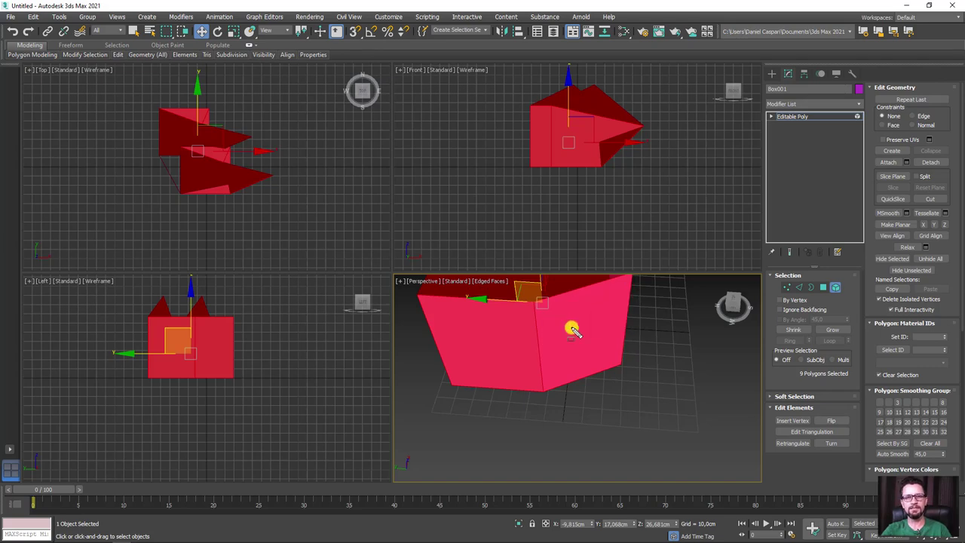
pyautogui.keyDown('alt'); pyautogui.moveTo(577, 323); pyautogui.dragTo(548, 428, button='middle'); pyautogui.keyUp('alt')
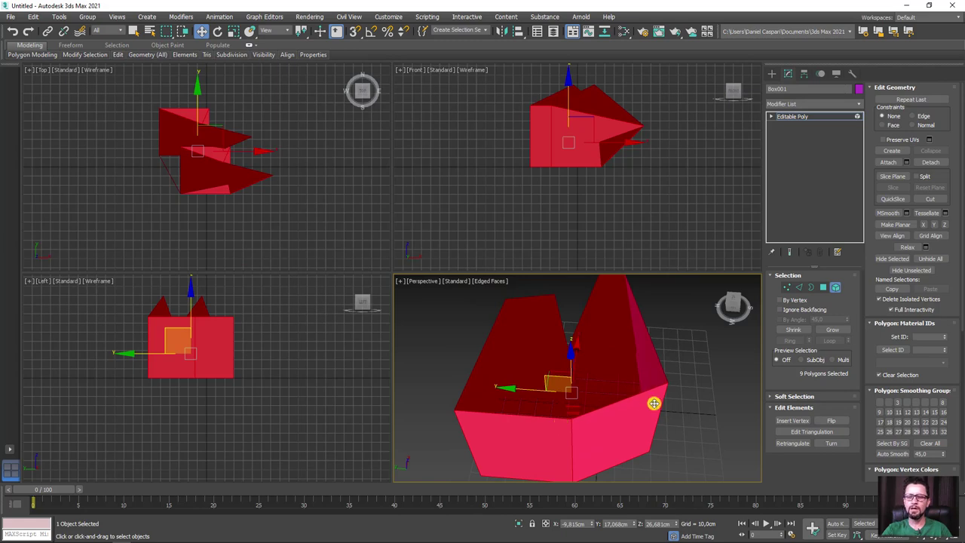
pyautogui.keyDown('alt'); pyautogui.moveTo(655, 397); pyautogui.dragTo(622, 385, button='middle'); pyautogui.keyUp('alt')
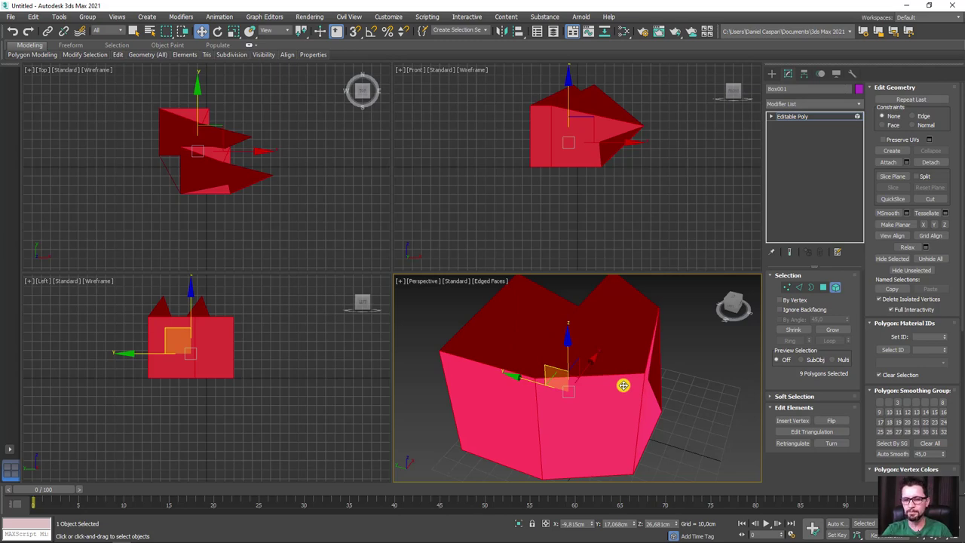
pyautogui.scroll(-1, 623, 385)
pyautogui.scroll(-1, 674, 373)
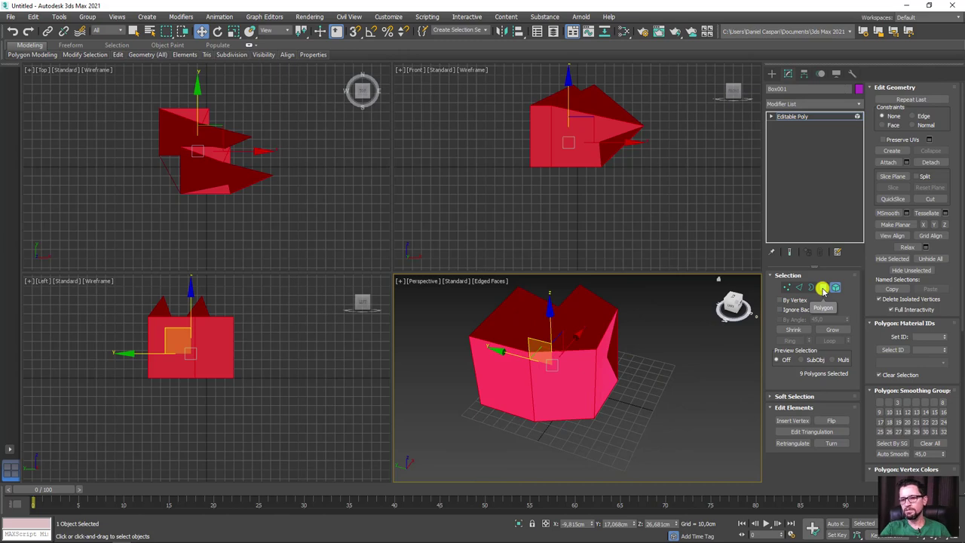
# Step: Select a top corner vertex and raise it along Z to reshape the outline
pyautogui.click(786, 288)
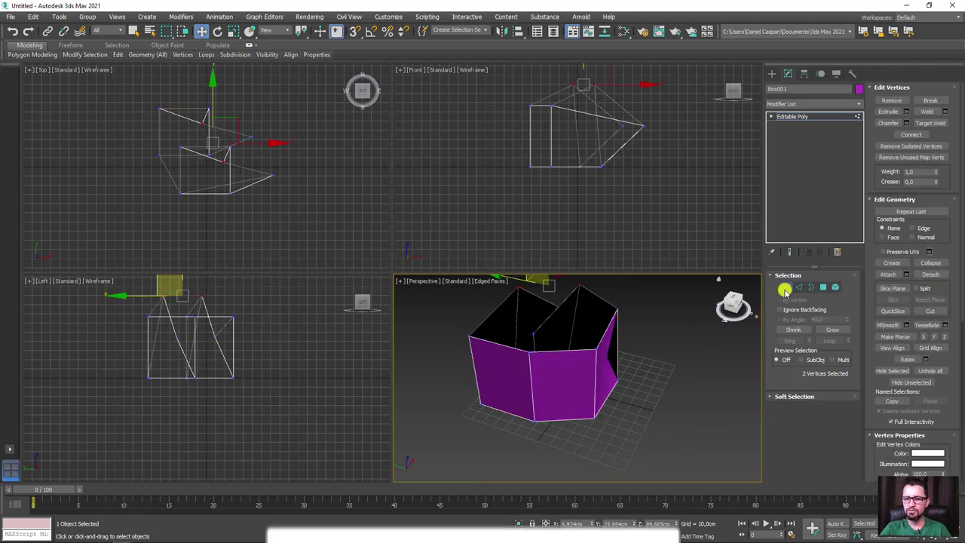
pyautogui.click(612, 331)
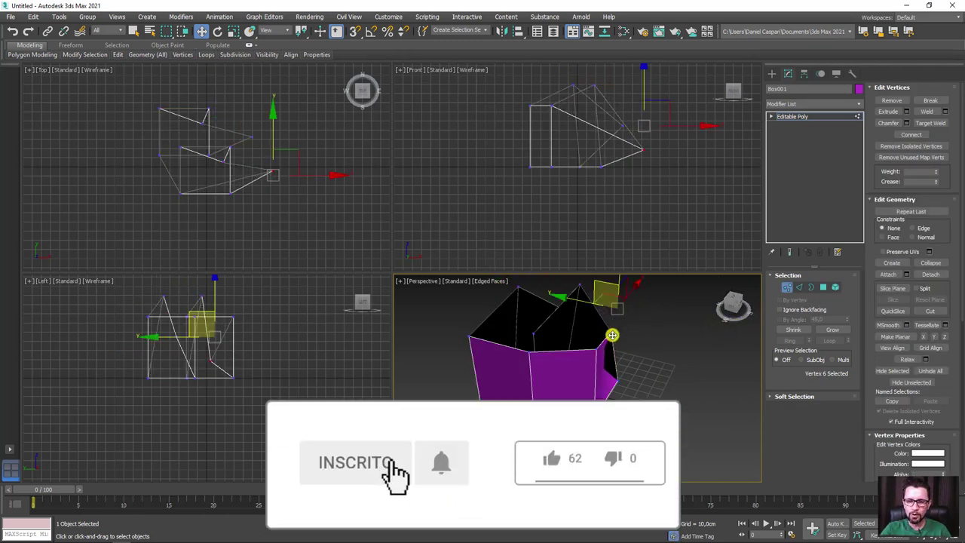
pyautogui.moveTo(636, 381); pyautogui.dragTo(629, 369)
pyautogui.moveTo(630, 370)
pyautogui.keyDown('alt'); pyautogui.mouseDown(button='middle')
pyautogui.moveTo(504, 395)
pyautogui.moveTo(539, 394)
pyautogui.mouseUp(button='middle'); pyautogui.keyUp('alt')
pyautogui.keyDown('ctrl'); pyautogui.click(504, 396); pyautogui.keyUp('ctrl')
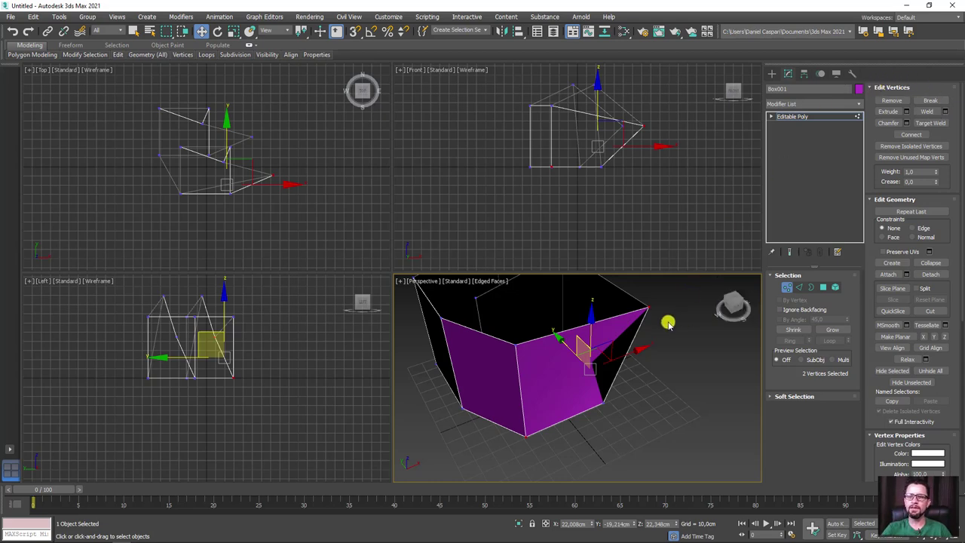
pyautogui.scroll(-3, 667, 318)
pyautogui.moveTo(623, 276)
pyautogui.mouseDown(button='middle')
pyautogui.moveTo(572, 350)
pyautogui.moveTo(643, 353)
pyautogui.mouseUp(button='middle')
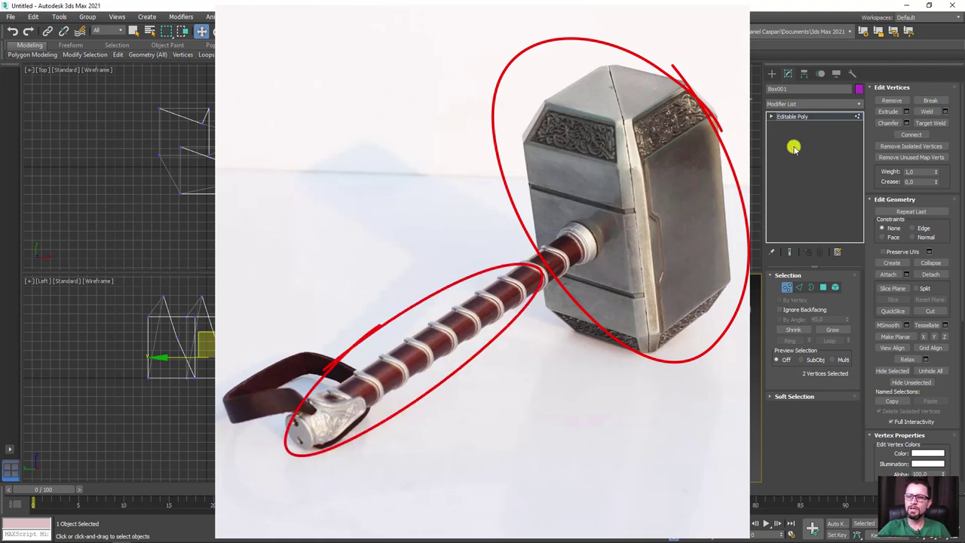
# Step: Exit sub-object mode and draw Box002, about 85.67 × 97.697 × 50.843 cm, beside the model
pyautogui.click(790, 117)
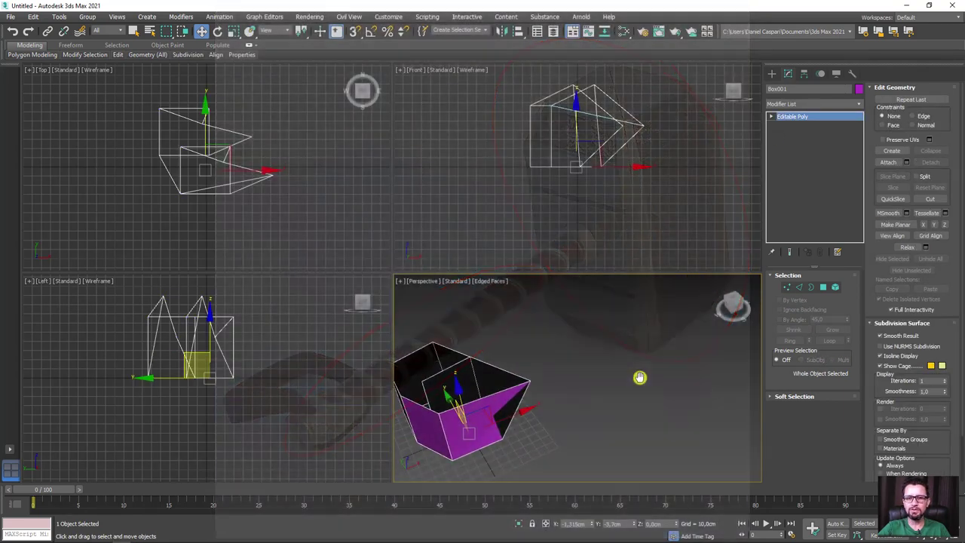
pyautogui.keyDown('alt'); pyautogui.moveTo(640, 377); pyautogui.dragTo(663, 334, button='middle'); pyautogui.keyUp('alt')
pyautogui.click(771, 73)
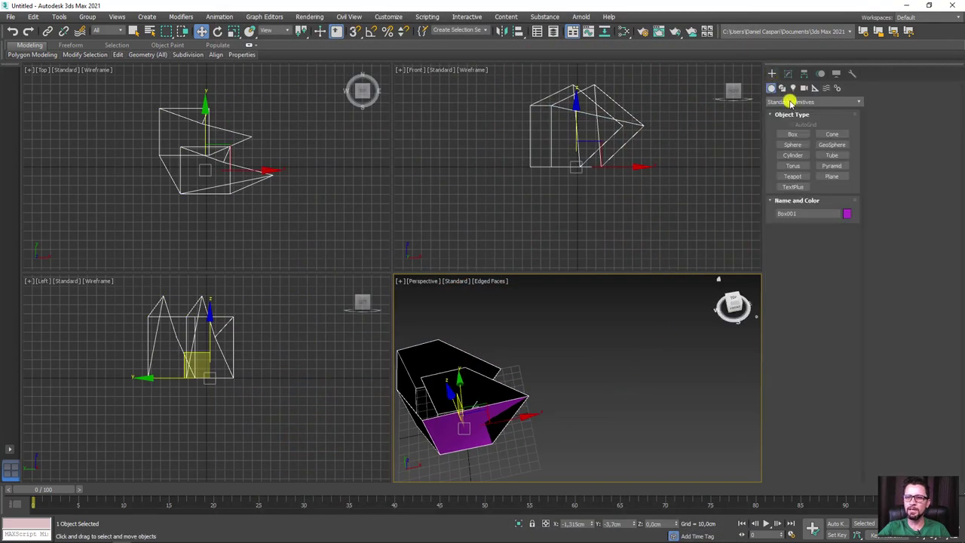
pyautogui.click(792, 133)
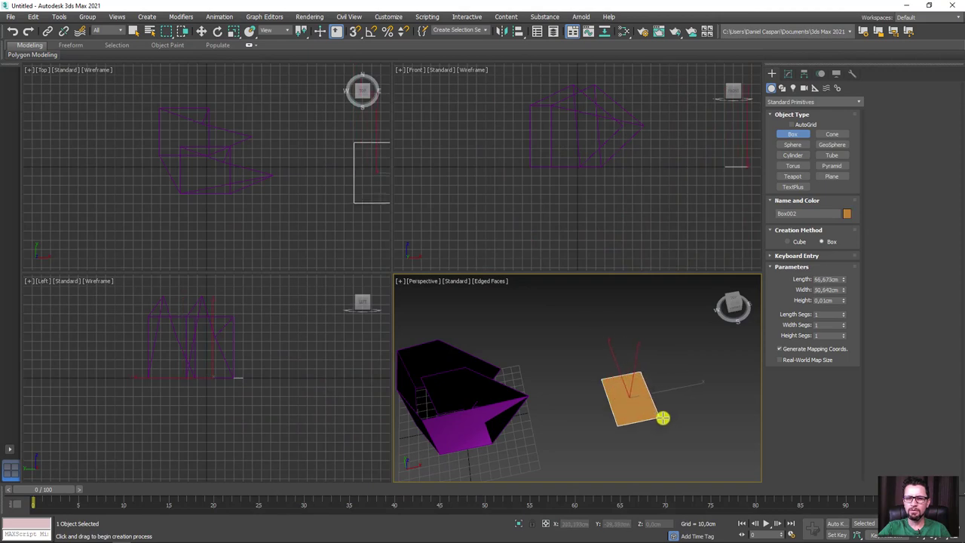
pyautogui.moveTo(614, 391); pyautogui.dragTo(664, 430)
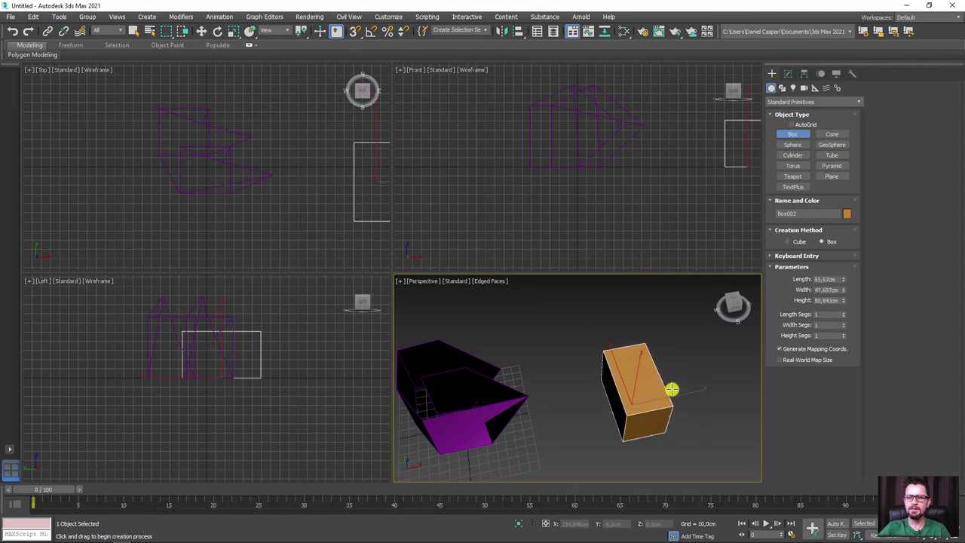
pyautogui.moveTo(670, 390); pyautogui.dragTo(581, 390, button='middle')
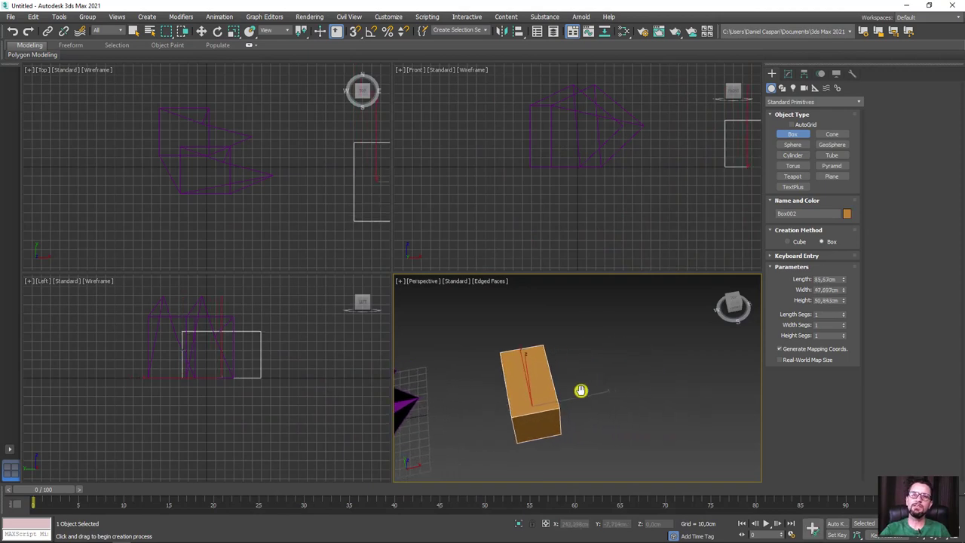
pyautogui.click(791, 155)
# Step: Drag out Cylinder001 with radius 14.147 cm and height 168.866 cm beside Box002
pyautogui.moveTo(619, 406); pyautogui.dragTo(626, 401)
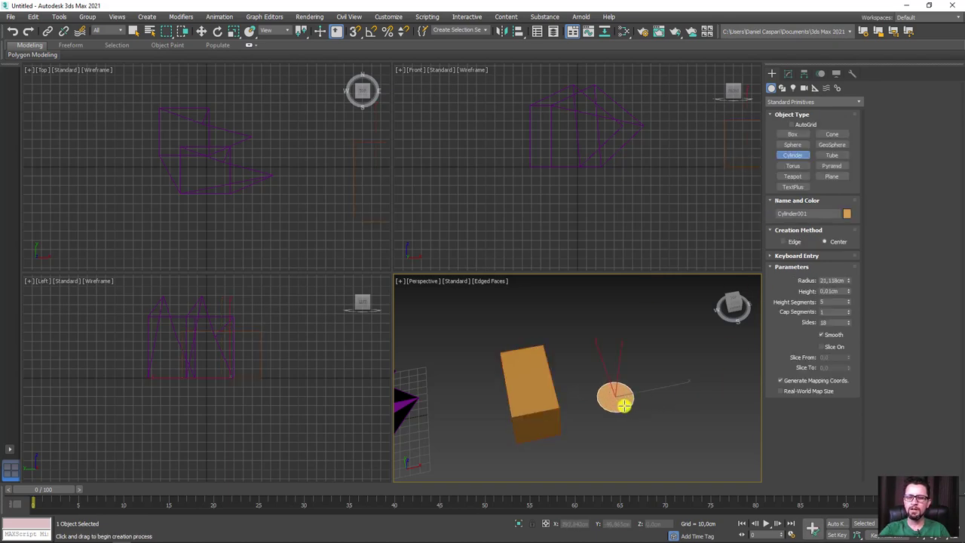
pyautogui.click(636, 319)
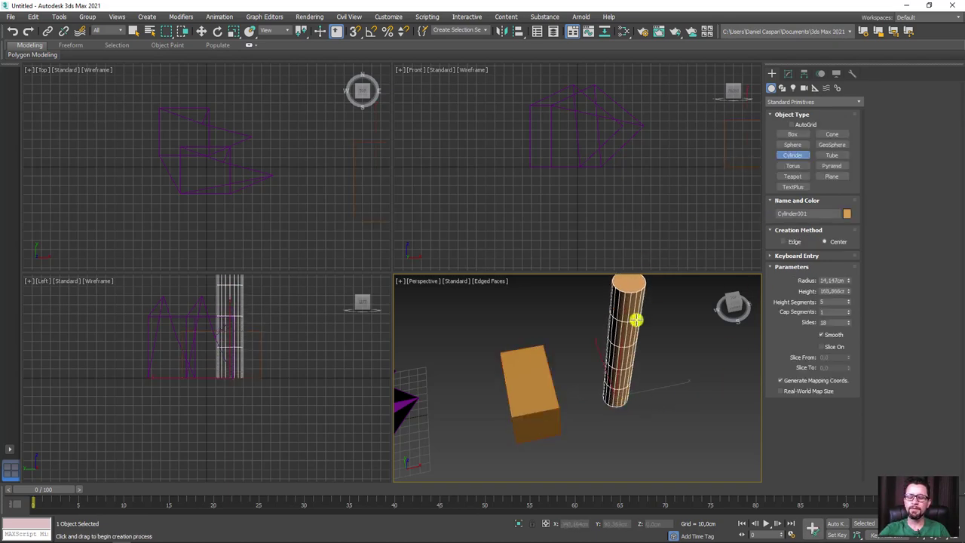
pyautogui.moveTo(636, 319)
pyautogui.keyDown('alt'); pyautogui.mouseDown(button='middle')
pyautogui.moveTo(611, 368)
pyautogui.moveTo(608, 352)
pyautogui.mouseUp(button='middle'); pyautogui.keyUp('alt')
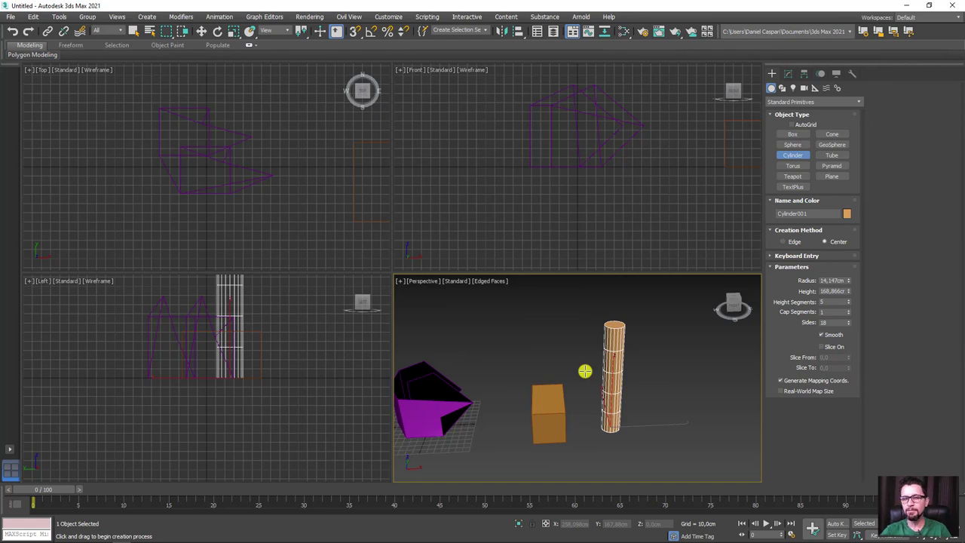
# Step: Align Cylinder001 to Box002 and raise it to Z 43.136 cm above the box
pyautogui.moveTo(609, 349); pyautogui.dragTo(614, 334, button='middle')
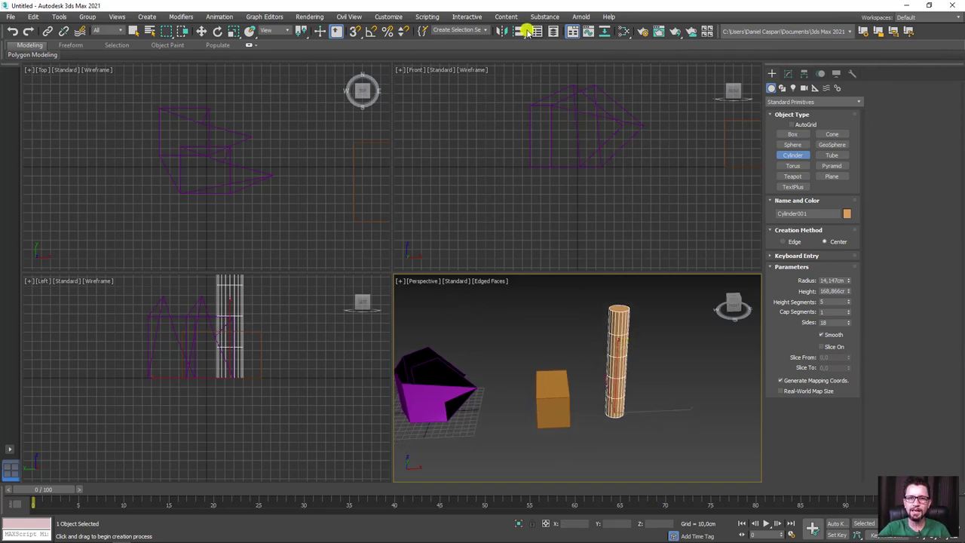
pyautogui.click(527, 31)
pyautogui.click(553, 384)
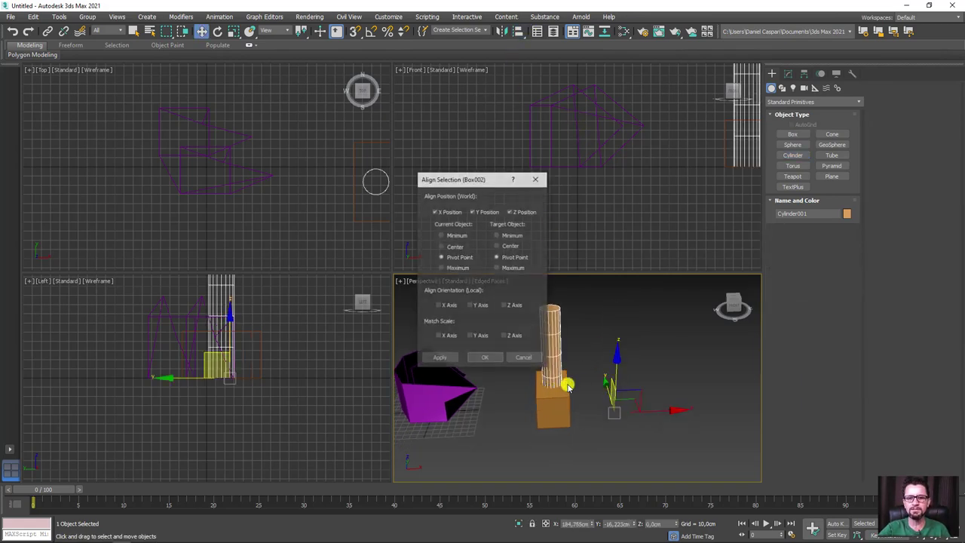
pyautogui.click(485, 358)
pyautogui.keyDown('alt'); pyautogui.moveTo(512, 362); pyautogui.dragTo(556, 368, button='middle'); pyautogui.keyUp('alt')
pyautogui.moveTo(550, 362)
pyautogui.mouseDown()
pyautogui.moveTo(546, 341)
pyautogui.moveTo(609, 428)
pyautogui.mouseUp()
pyautogui.scroll(5, 546, 340)
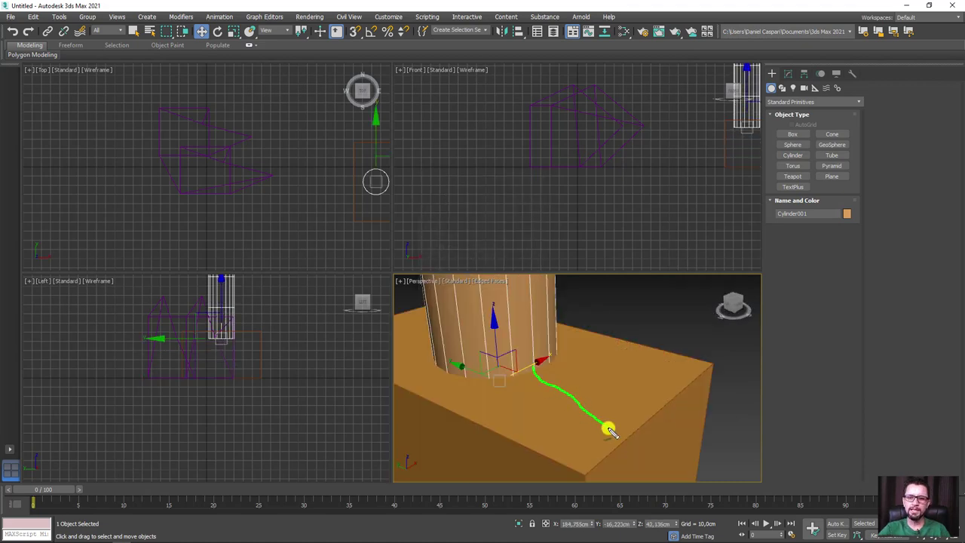
pyautogui.moveTo(549, 364)
pyautogui.mouseDown()
pyautogui.moveTo(640, 396)
pyautogui.moveTo(605, 368)
pyautogui.moveTo(671, 369)
pyautogui.mouseUp()
pyautogui.moveTo(518, 375); pyautogui.dragTo(523, 436)
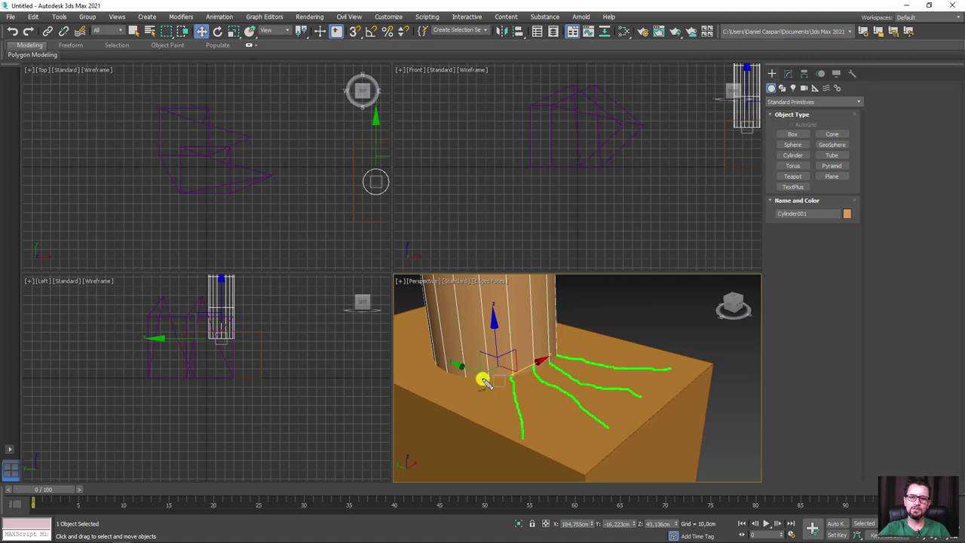
pyautogui.moveTo(484, 377)
pyautogui.mouseDown()
pyautogui.moveTo(491, 427)
pyautogui.moveTo(517, 392)
pyautogui.moveTo(578, 360)
pyautogui.mouseUp()
pyautogui.moveTo(490, 422); pyautogui.dragTo(650, 370)
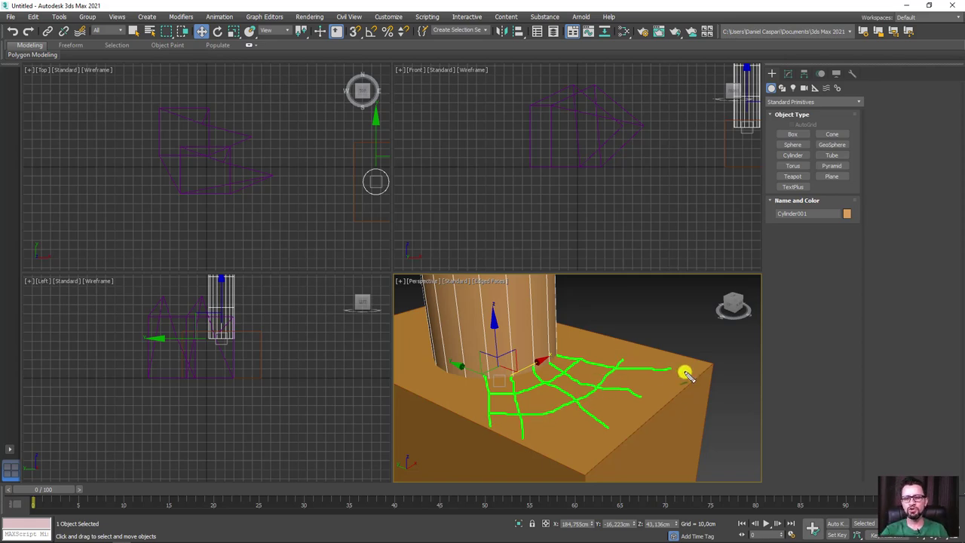
pyautogui.press('Escape')
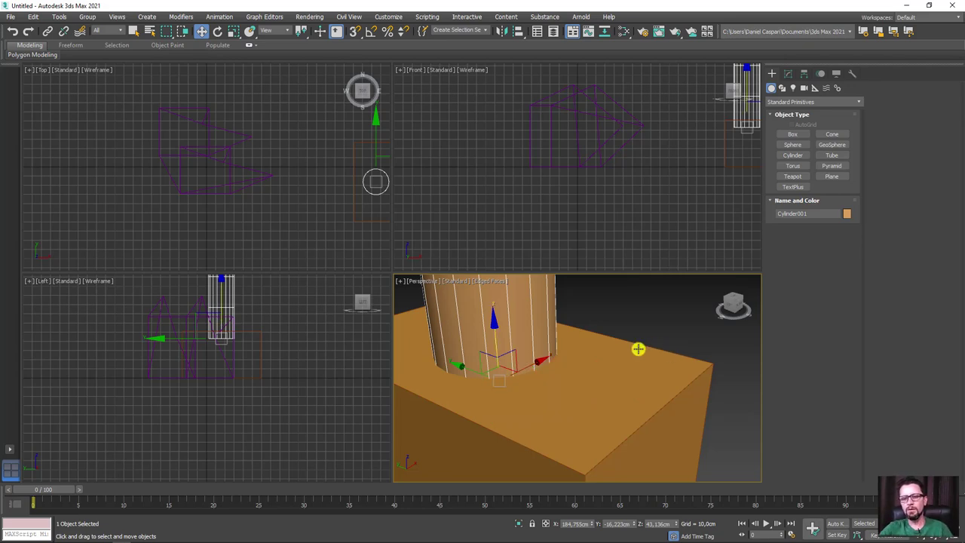
# Step: Select Box002 and frame both the handle and the box in view
pyautogui.scroll(-3, 638, 349)
pyautogui.moveTo(663, 325)
pyautogui.mouseDown(button='middle')
pyautogui.moveTo(590, 394)
pyautogui.moveTo(570, 334)
pyautogui.mouseUp(button='middle')
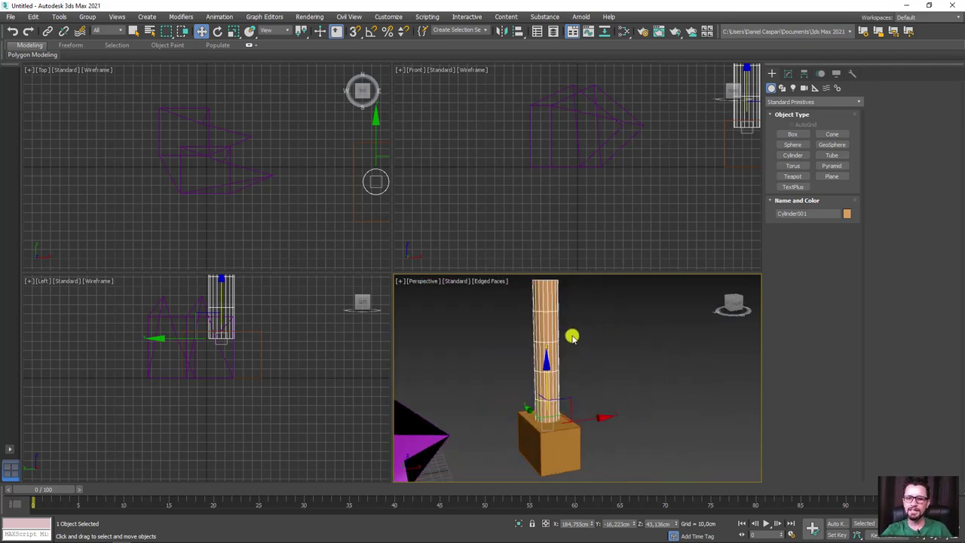
pyautogui.click(567, 438)
pyautogui.keyDown('alt'); pyautogui.moveTo(575, 411); pyautogui.dragTo(599, 426, button='middle'); pyautogui.keyUp('alt')
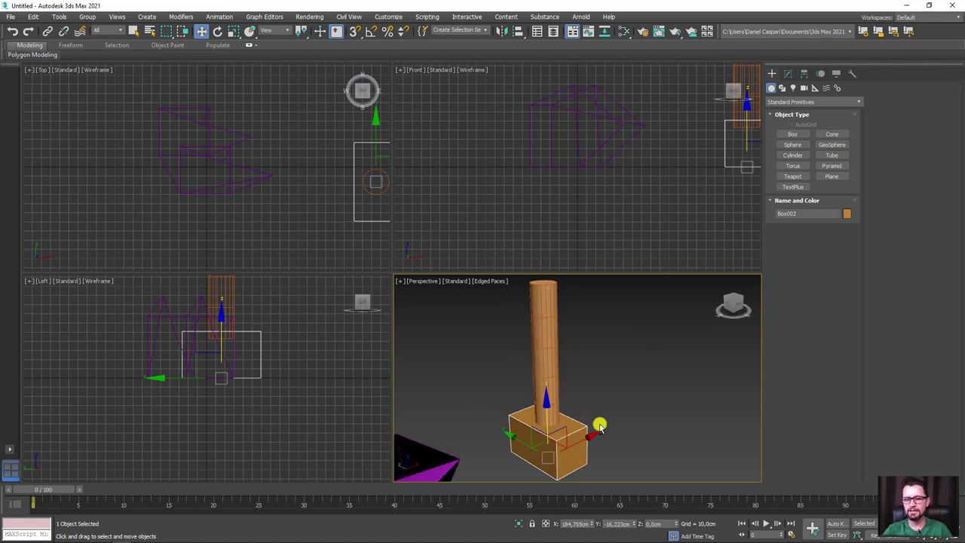
pyautogui.scroll(2, 593, 415)
pyautogui.scroll(2, 599, 403)
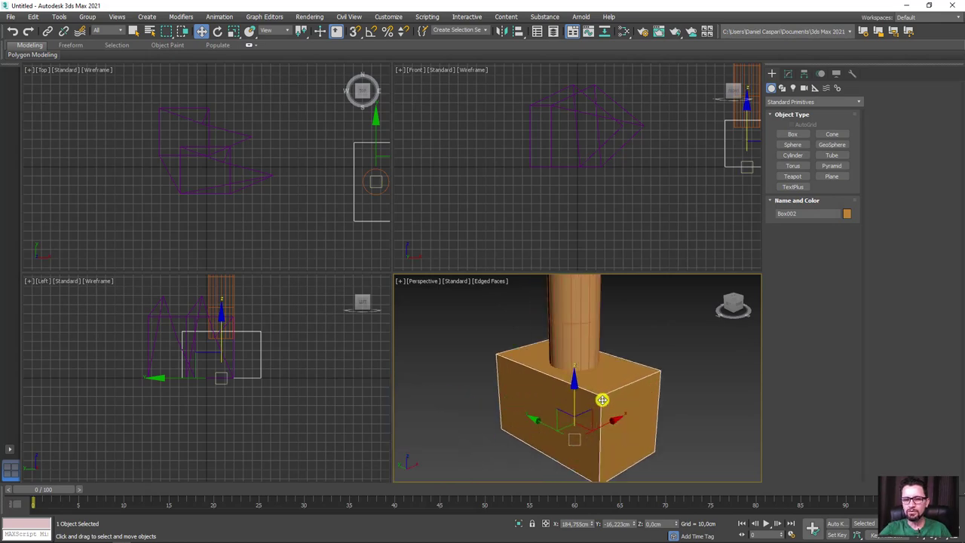
pyautogui.scroll(1, 601, 402)
pyautogui.scroll(-2, 603, 400)
pyautogui.scroll(-1, 580, 396)
# Step: Convert Box002 to an Editable Poly from the right-click menu
pyautogui.scroll(-1, 539, 367)
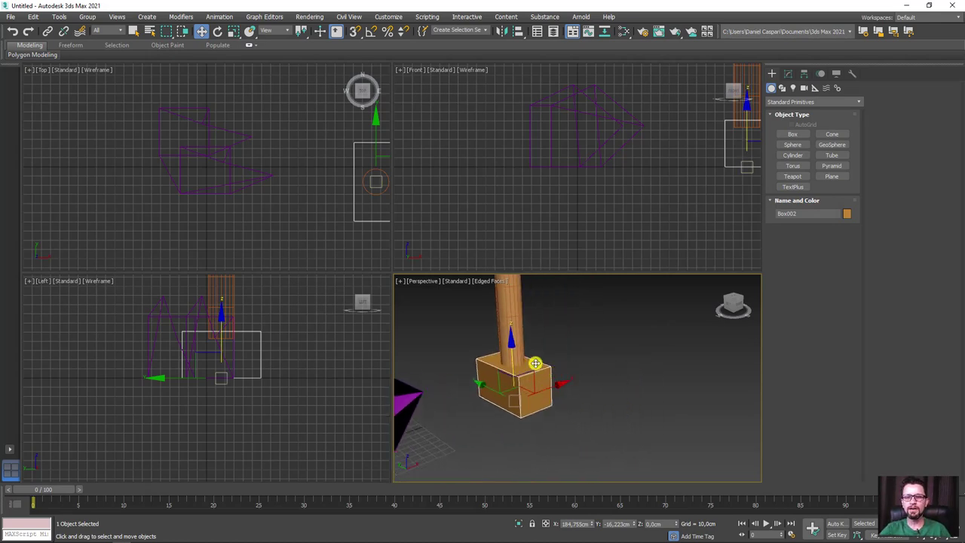
pyautogui.rightClick(534, 363)
pyautogui.moveTo(577, 470)
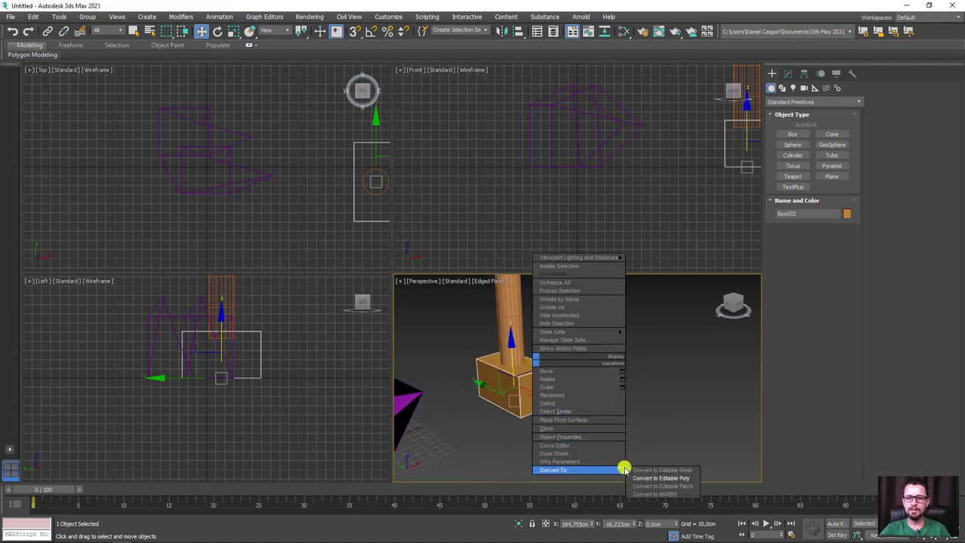
pyautogui.click(648, 479)
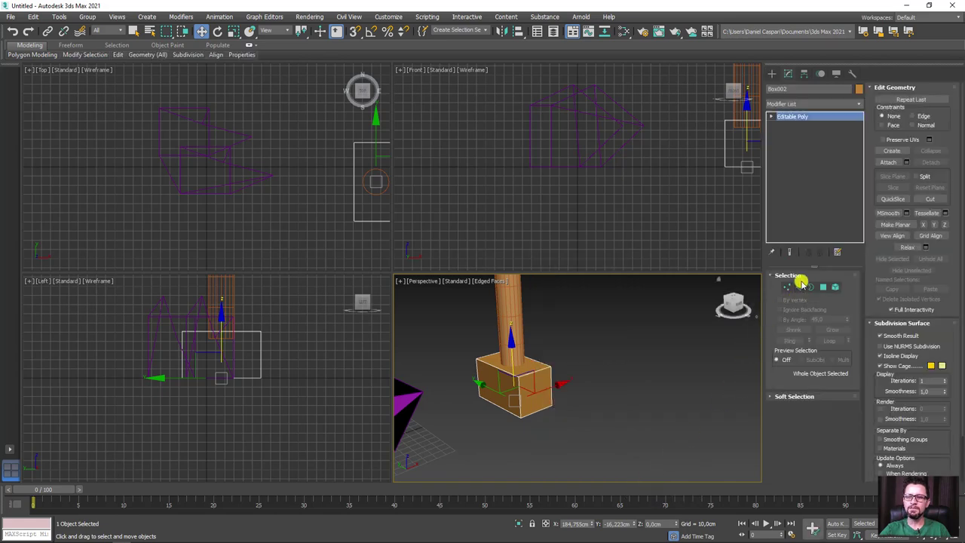
# Step: Select all twelve box edges and chamfer them by dragging
pyautogui.click(799, 287)
pyautogui.moveTo(653, 322); pyautogui.dragTo(469, 398)
pyautogui.scroll(2, 497, 388)
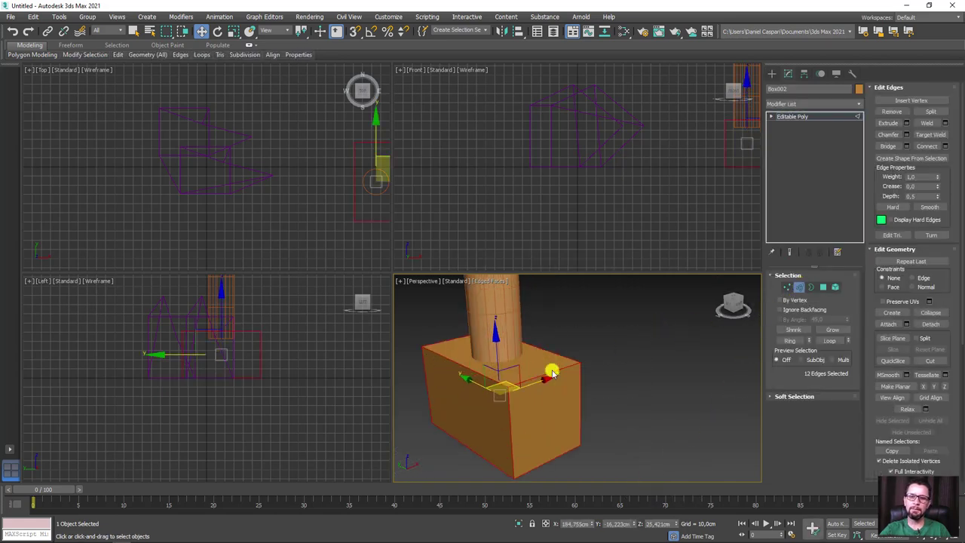
pyautogui.scroll(2, 549, 370)
pyautogui.click(887, 134)
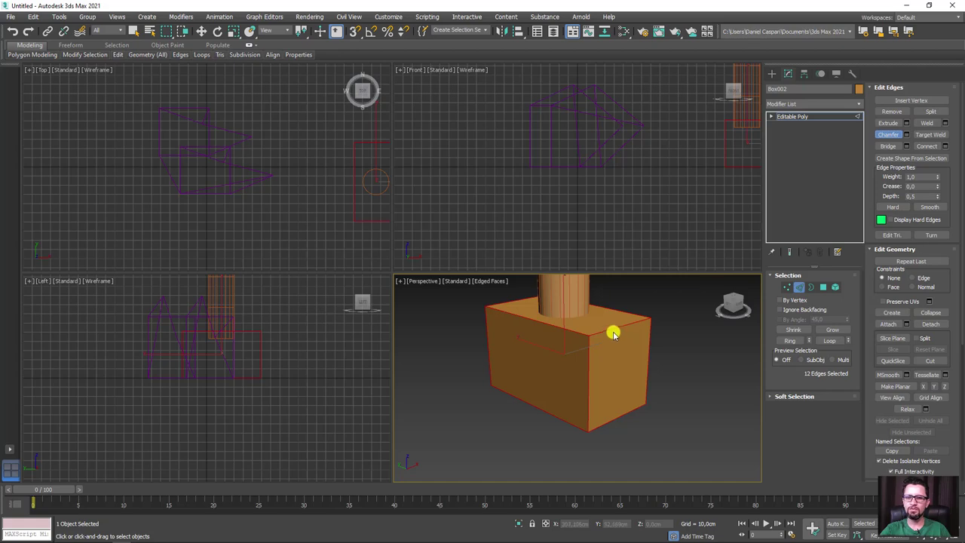
pyautogui.moveTo(609, 330); pyautogui.dragTo(627, 327)
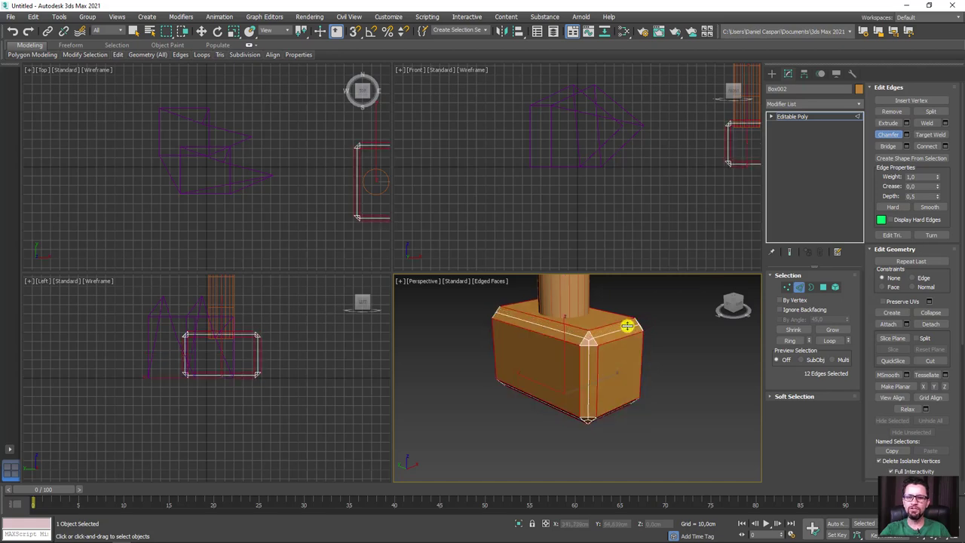
pyautogui.press('w')
pyautogui.moveTo(641, 317)
pyautogui.keyDown('alt'); pyautogui.mouseDown(button='middle')
pyautogui.moveTo(691, 334)
pyautogui.moveTo(678, 349)
pyautogui.moveTo(609, 346)
pyautogui.moveTo(633, 339)
pyautogui.moveTo(635, 374)
pyautogui.moveTo(673, 366)
pyautogui.mouseUp(button='middle'); pyautogui.keyUp('alt')
# Step: Return to object level and select the cylinder handle
pyautogui.click(804, 119)
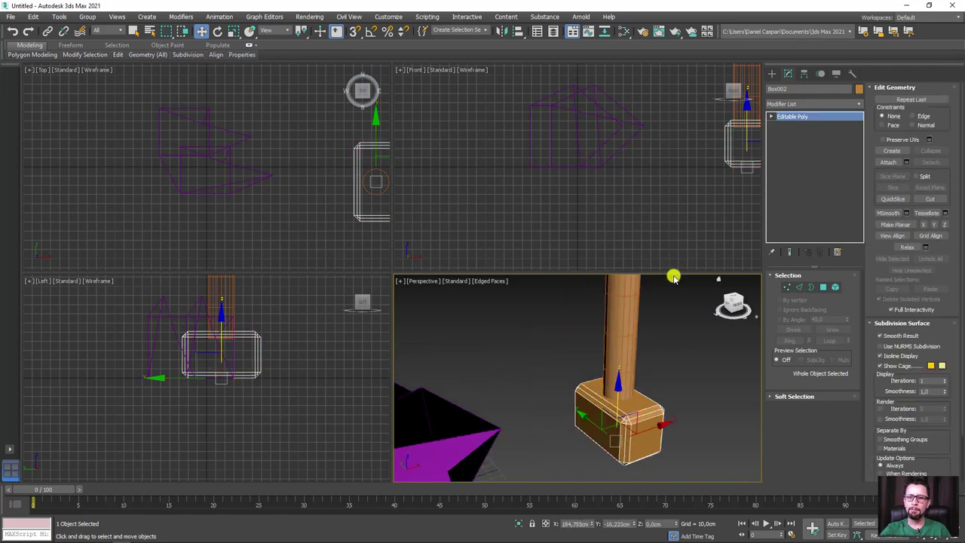
pyautogui.click(633, 317)
pyautogui.scroll(-4, 663, 397)
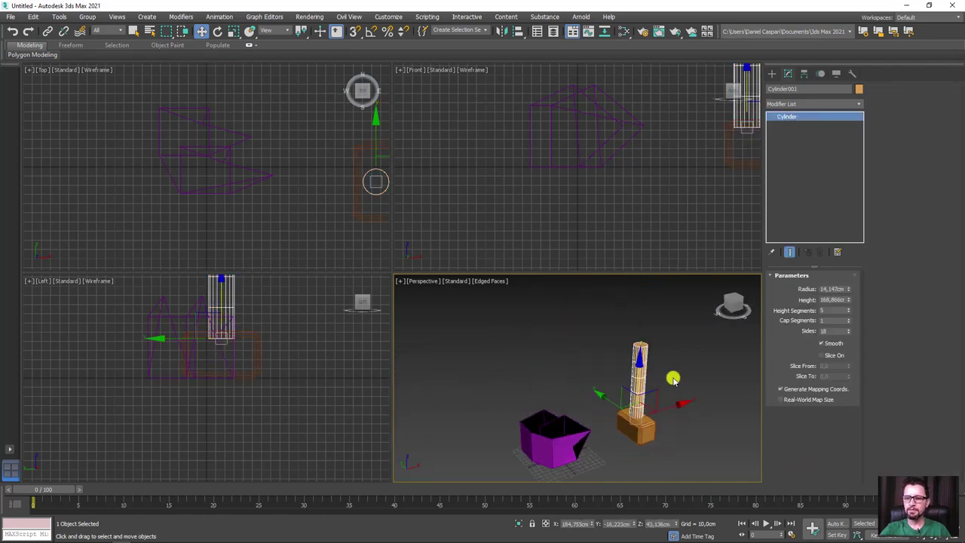
# Step: Set the handle's Height Segments to 1 and Sides to 8
pyautogui.scroll(3, 672, 379)
pyautogui.scroll(2, 677, 402)
pyautogui.rightClick(848, 311)
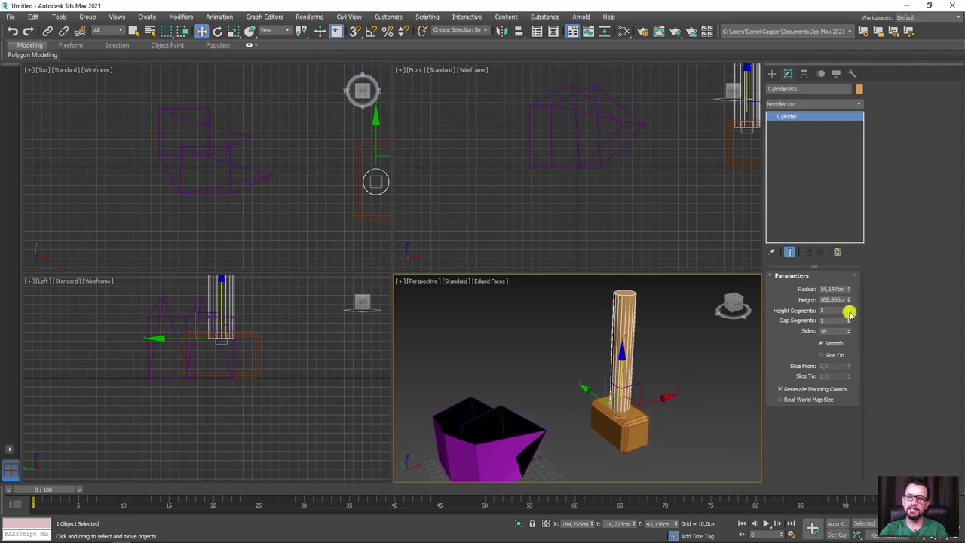
pyautogui.doubleClick(831, 331)
pyautogui.write('8')
pyautogui.press('Return')
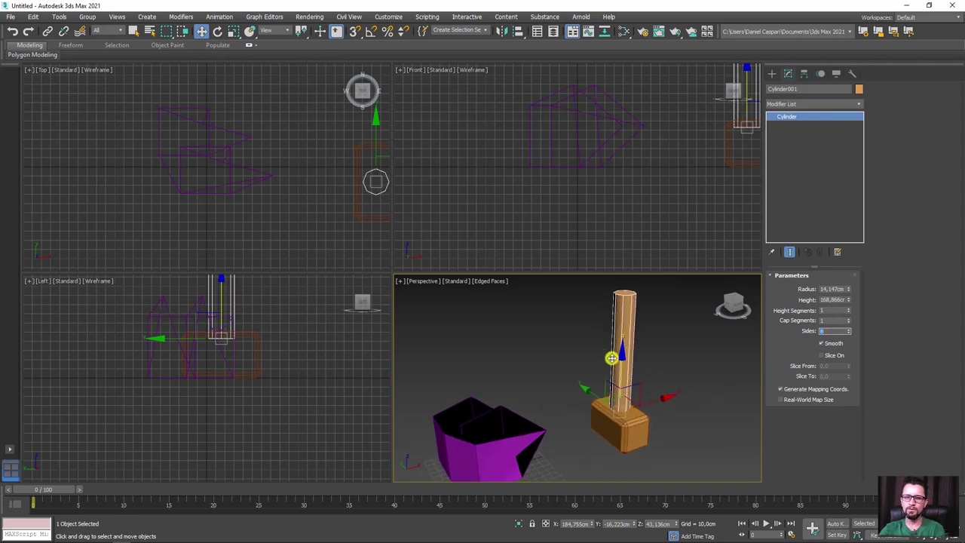
# Step: Nudge the handle upward and select the box head
pyautogui.moveTo(617, 359)
pyautogui.mouseDown()
pyautogui.moveTo(615, 349)
pyautogui.moveTo(616, 357)
pyautogui.mouseUp()
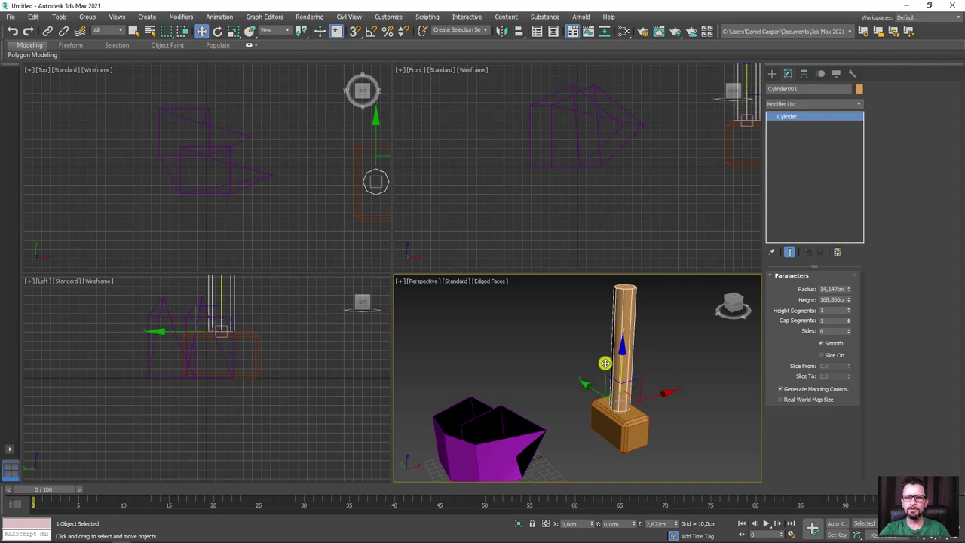
pyautogui.keyDown('alt'); pyautogui.moveTo(616, 358); pyautogui.dragTo(668, 437, button='middle'); pyautogui.keyUp('alt')
pyautogui.scroll(2, 618, 379)
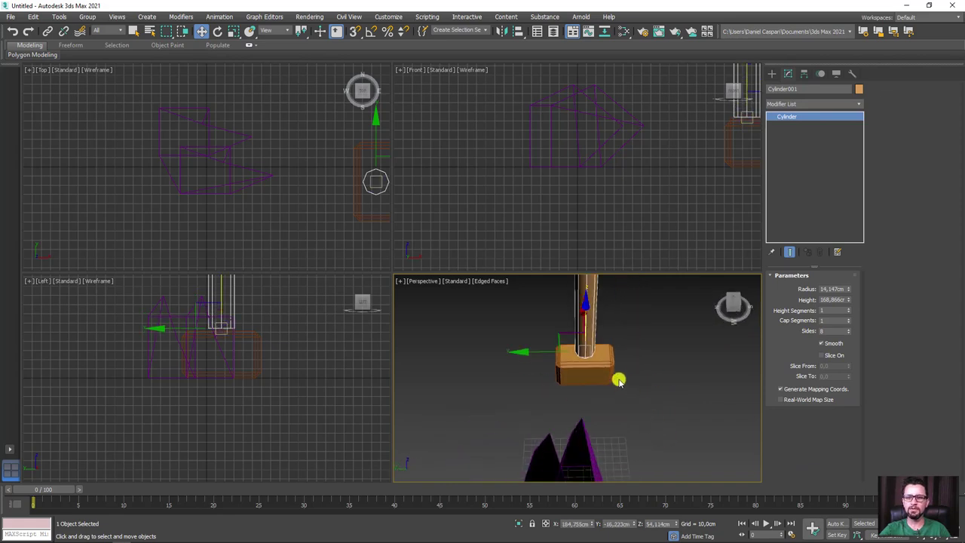
pyautogui.scroll(2, 592, 355)
pyautogui.scroll(2, 592, 355)
pyautogui.click(591, 355)
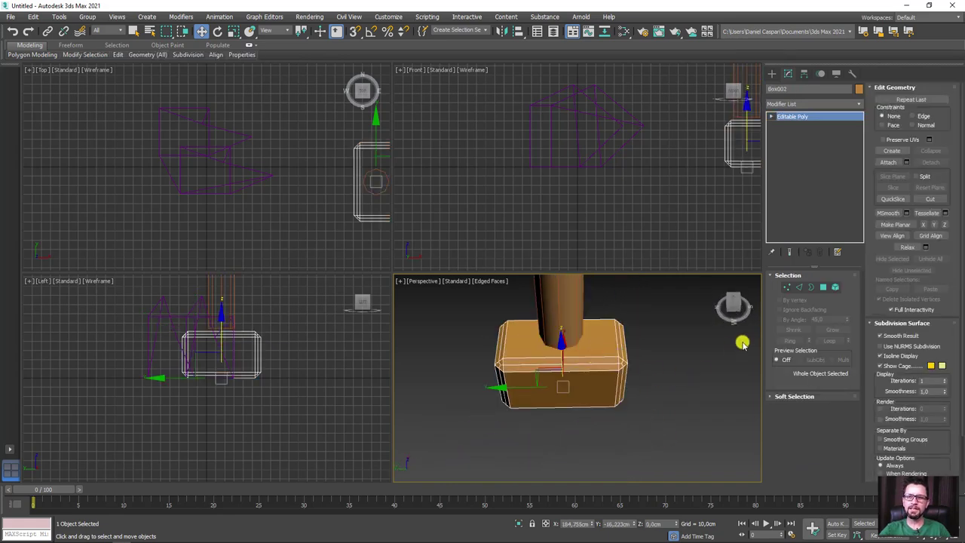
# Step: Connect edges on Box002 to run a new loop through its middle
pyautogui.click(798, 287)
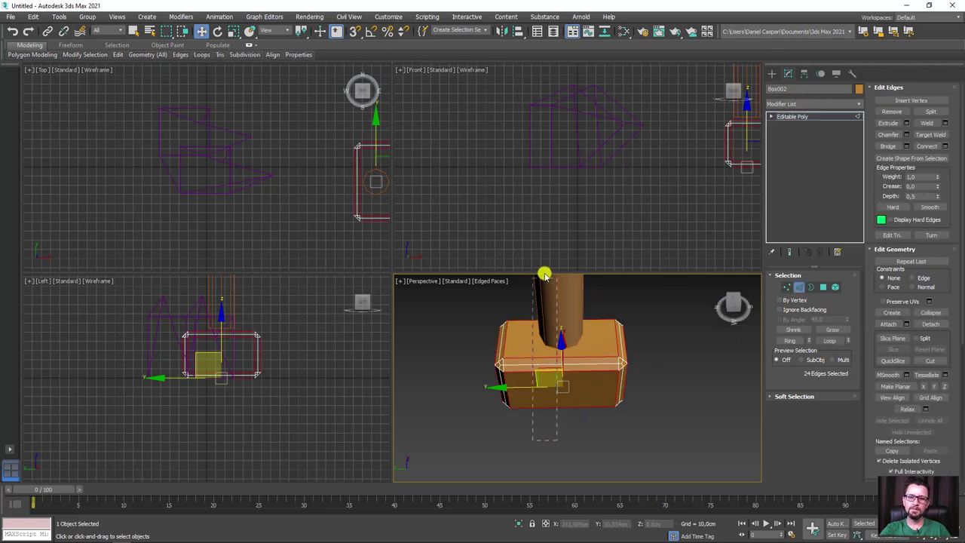
pyautogui.click(926, 146)
pyautogui.moveTo(688, 301)
pyautogui.keyDown('alt'); pyautogui.mouseDown(button='middle')
pyautogui.moveTo(603, 340)
pyautogui.moveTo(573, 366)
pyautogui.mouseUp(button='middle'); pyautogui.keyUp('alt')
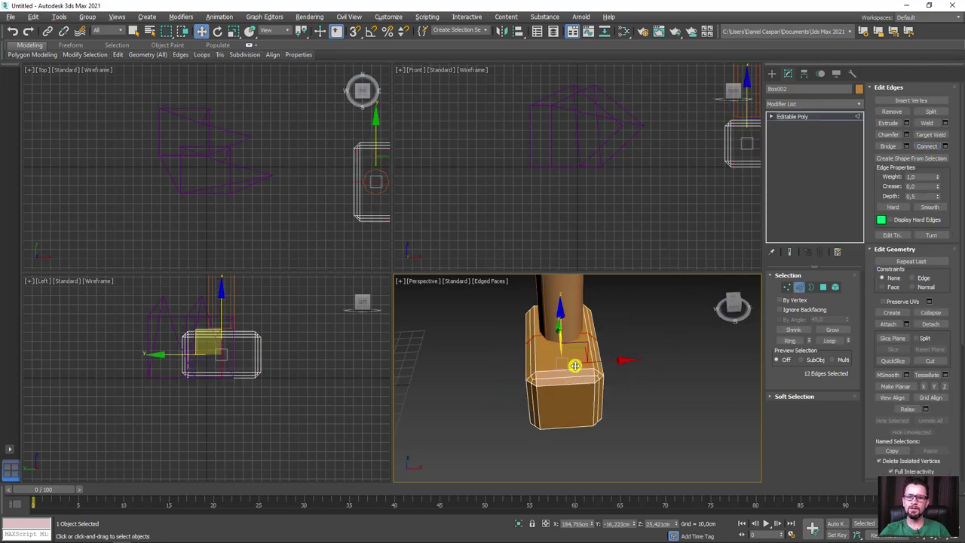
pyautogui.doubleClick(566, 284)
pyautogui.click(926, 148)
# Step: Select two more edge loops and connect them to divide the head the other way
pyautogui.moveTo(678, 340)
pyautogui.keyDown('alt'); pyautogui.mouseDown(button='middle')
pyautogui.moveTo(618, 371)
pyautogui.moveTo(564, 360)
pyautogui.mouseUp(button='middle'); pyautogui.keyUp('alt')
pyautogui.doubleClick(539, 304)
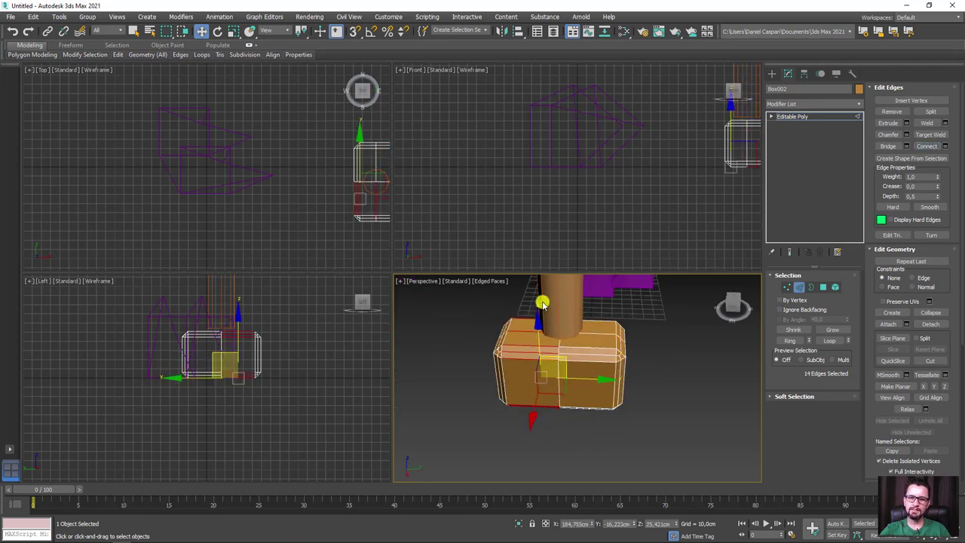
pyautogui.keyDown('ctrl'); pyautogui.doubleClick(594, 297); pyautogui.keyUp('ctrl')
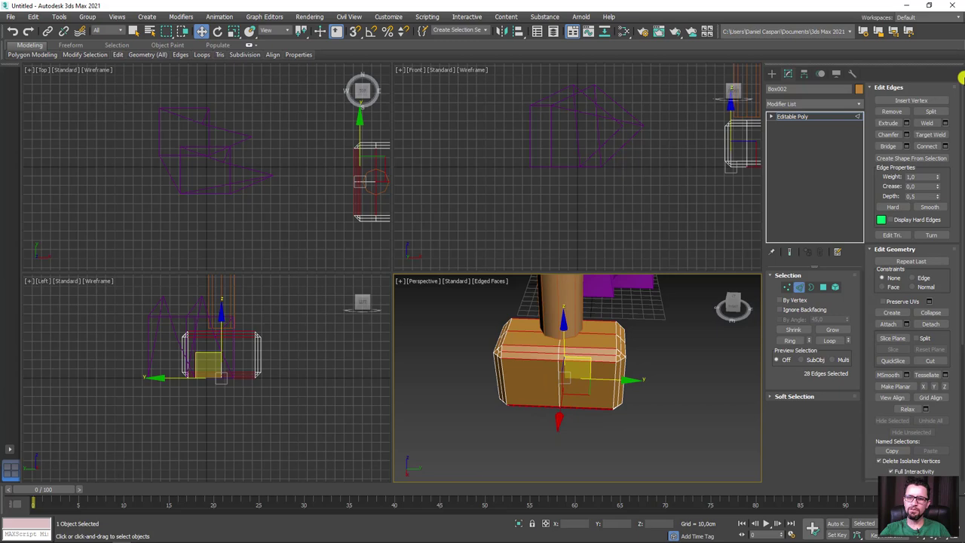
pyautogui.click(926, 145)
pyautogui.moveTo(626, 349)
pyautogui.keyDown('alt'); pyautogui.mouseDown(button='middle')
pyautogui.moveTo(637, 362)
pyautogui.moveTo(700, 316)
pyautogui.moveTo(618, 286)
pyautogui.moveTo(612, 344)
pyautogui.moveTo(625, 390)
pyautogui.moveTo(629, 308)
pyautogui.moveTo(622, 448)
pyautogui.moveTo(633, 441)
pyautogui.moveTo(678, 254)
pyautogui.mouseUp(button='middle'); pyautogui.keyUp('alt')
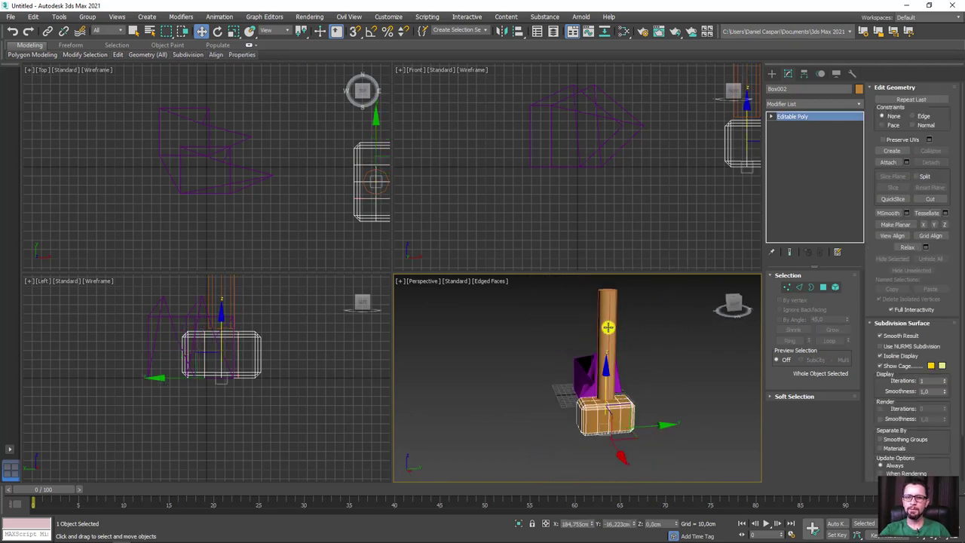
# Step: Lift the cylinder handle well above the hammer head
pyautogui.click(612, 331)
pyautogui.moveTo(607, 349); pyautogui.dragTo(606, 290)
pyautogui.keyDown('alt'); pyautogui.moveTo(607, 290); pyautogui.dragTo(615, 375, button='middle'); pyautogui.keyUp('alt')
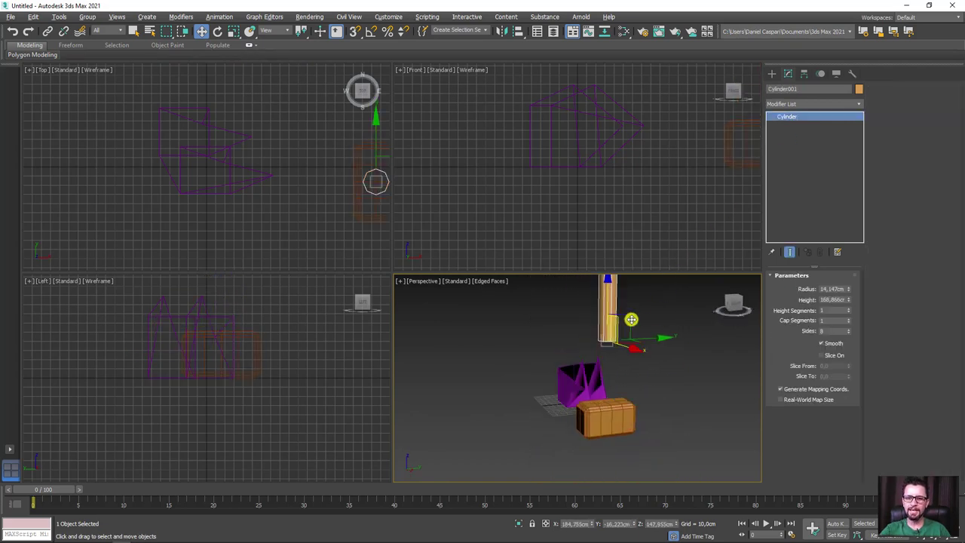
pyautogui.scroll(3, 615, 375)
pyautogui.scroll(3, 570, 351)
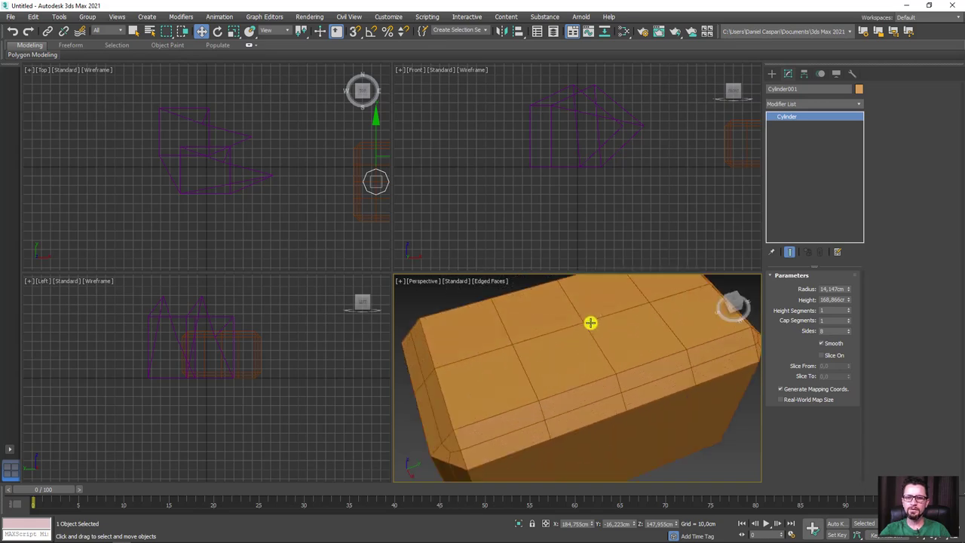
# Step: Select five vertices on Box002's top face and connect them across the face
pyautogui.click(588, 323)
pyautogui.click(786, 293)
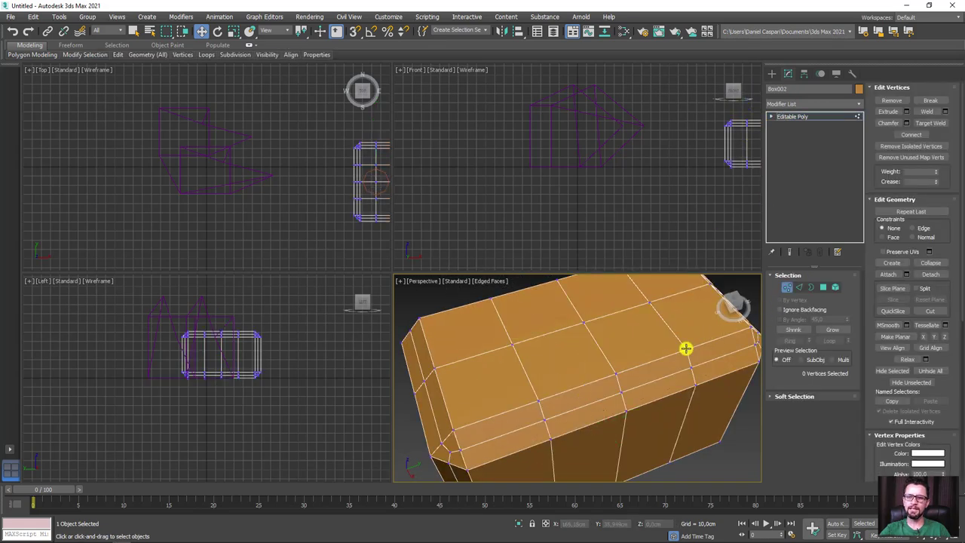
pyautogui.click(685, 345)
pyautogui.keyDown('ctrl'); pyautogui.click(581, 322); pyautogui.keyUp('ctrl')
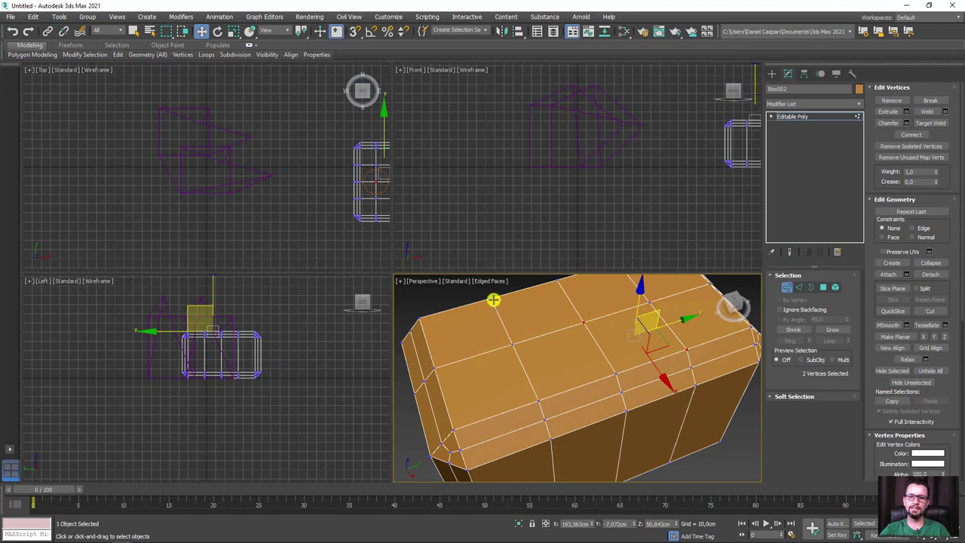
pyautogui.keyDown('ctrl'); pyautogui.click(492, 299); pyautogui.keyUp('ctrl')
pyautogui.keyDown('ctrl'); pyautogui.click(539, 404); pyautogui.keyUp('ctrl')
pyautogui.moveTo(619, 305)
pyautogui.keyDown('alt'); pyautogui.mouseDown(button='middle')
pyautogui.moveTo(605, 327)
pyautogui.moveTo(649, 293)
pyautogui.mouseUp(button='middle'); pyautogui.keyUp('alt')
pyautogui.keyDown('ctrl'); pyautogui.click(645, 284); pyautogui.keyUp('ctrl')
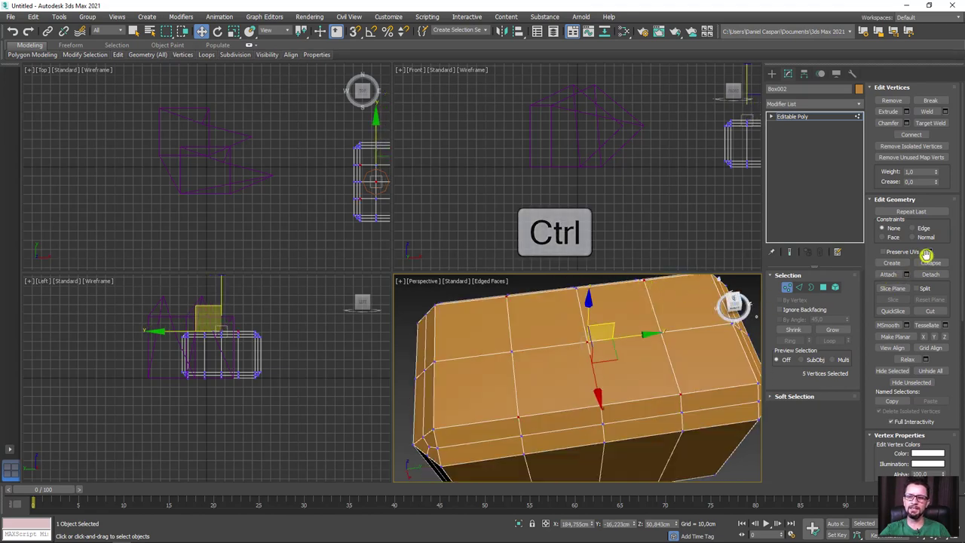
pyautogui.click(911, 134)
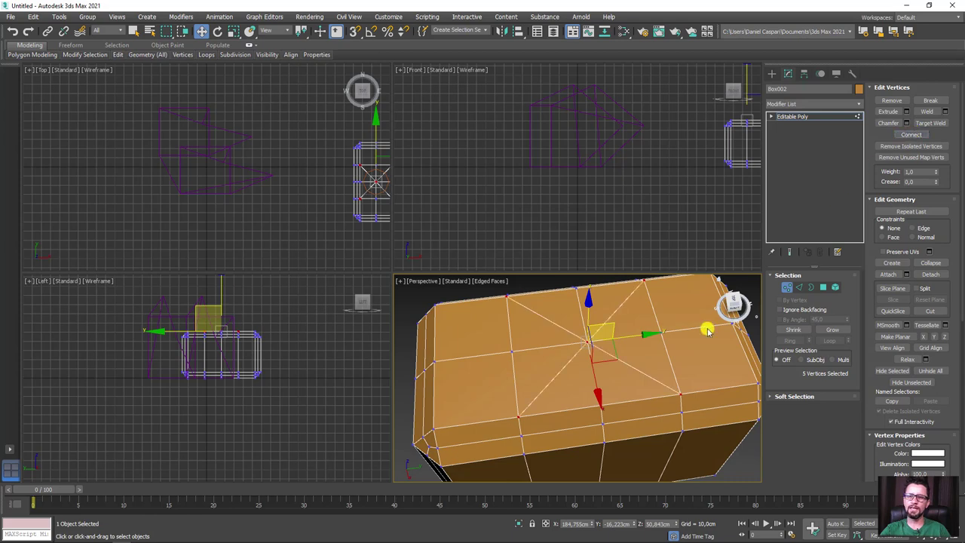
# Step: Chamfer the top-face centre vertex by 19.384 cm with 0 segments into an octagon
pyautogui.click(639, 371)
pyautogui.click(589, 344)
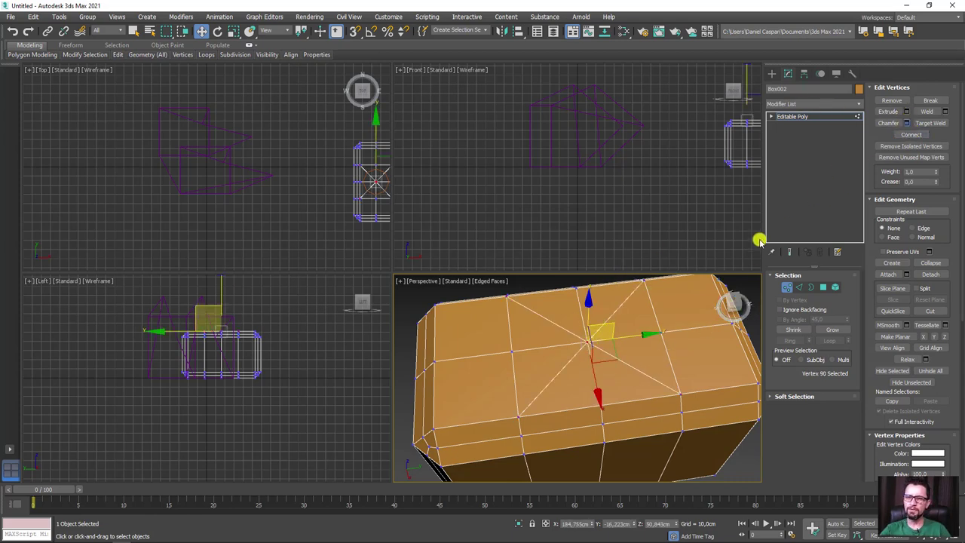
pyautogui.moveTo(584, 383)
pyautogui.mouseDown()
pyautogui.moveTo(585, 347)
pyautogui.moveTo(586, 366)
pyautogui.mouseUp()
pyautogui.moveTo(583, 400)
pyautogui.mouseDown()
pyautogui.moveTo(585, 381)
pyautogui.moveTo(594, 383)
pyautogui.mouseUp()
pyautogui.click(582, 456)
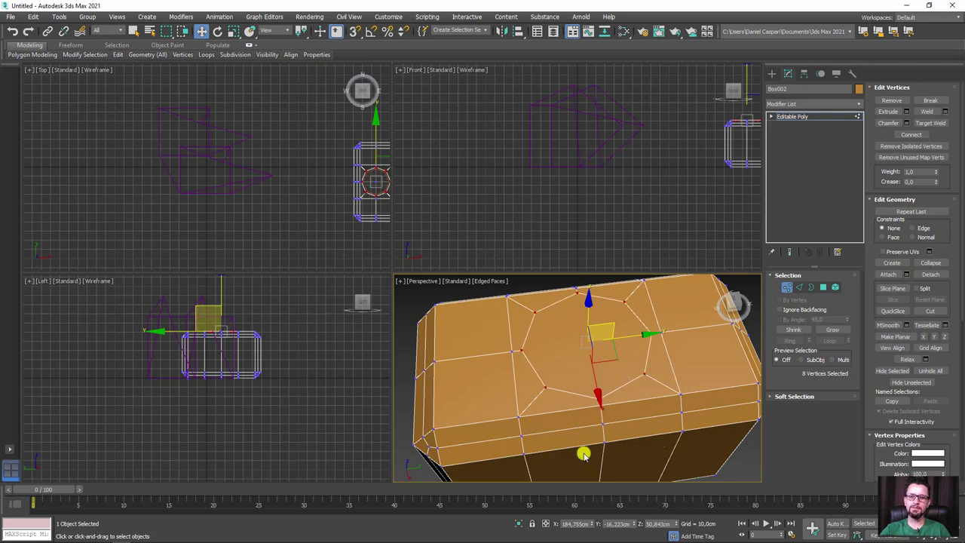
pyautogui.keyDown('alt'); pyautogui.moveTo(582, 452); pyautogui.dragTo(614, 414, button='middle'); pyautogui.keyUp('alt')
# Step: Delete the octagonal top polygon to open a hole in the head
pyautogui.click(822, 287)
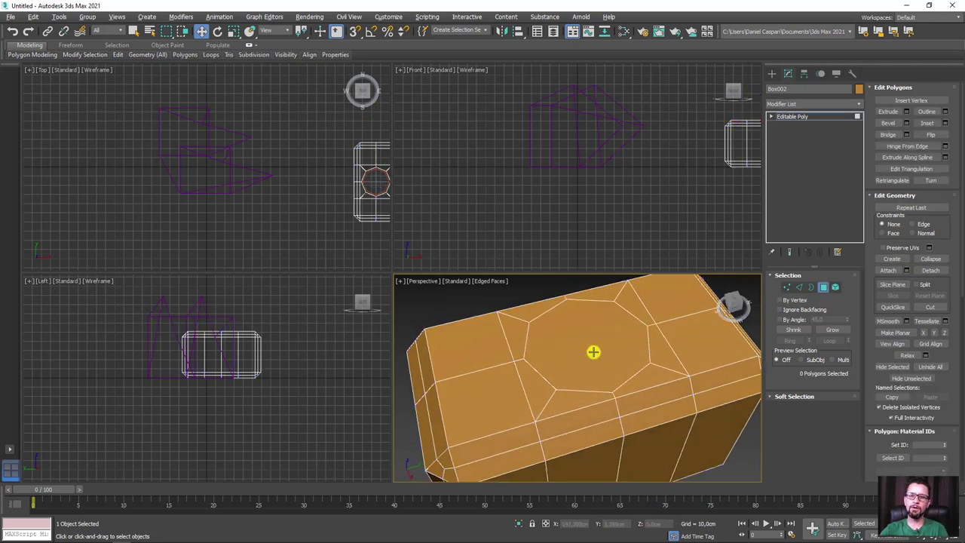
pyautogui.click(592, 350)
pyautogui.press('Delete')
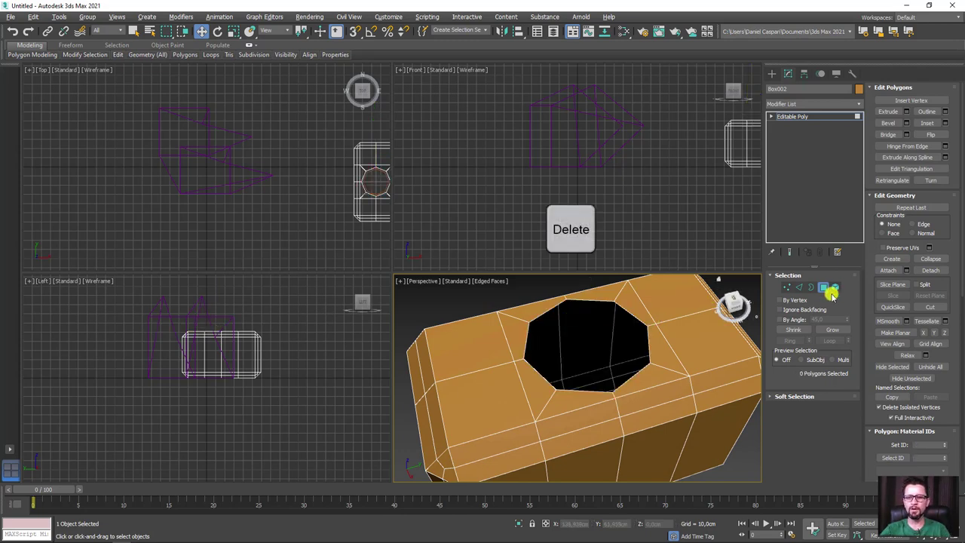
# Step: Select the edge loop around the hole's rim and zoom out to the whole scene
pyautogui.click(798, 288)
pyautogui.doubleClick(625, 291)
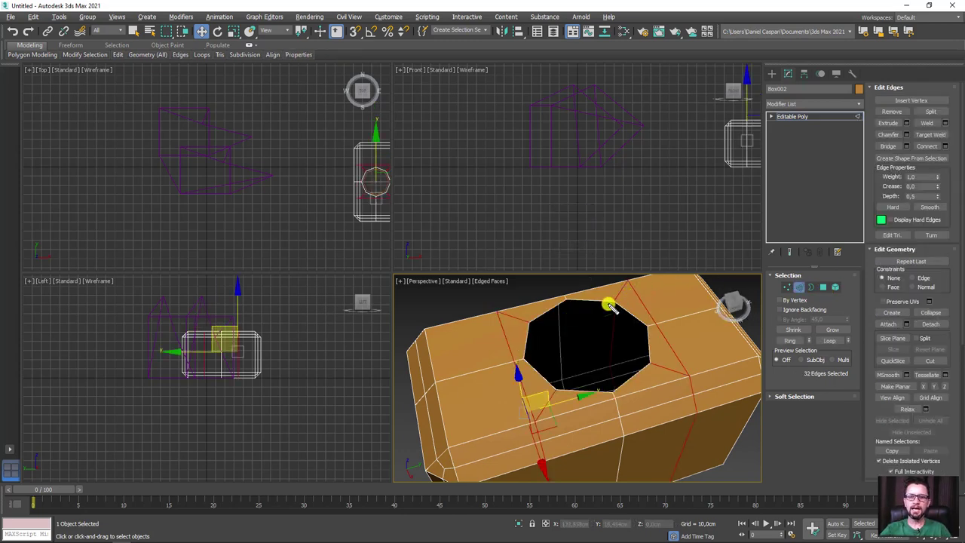
pyautogui.moveTo(605, 305)
pyautogui.mouseDown()
pyautogui.moveTo(575, 297)
pyautogui.moveTo(530, 319)
pyautogui.moveTo(525, 357)
pyautogui.moveTo(557, 394)
pyautogui.moveTo(613, 398)
pyautogui.moveTo(655, 360)
pyautogui.moveTo(640, 323)
pyautogui.moveTo(612, 304)
pyautogui.mouseUp()
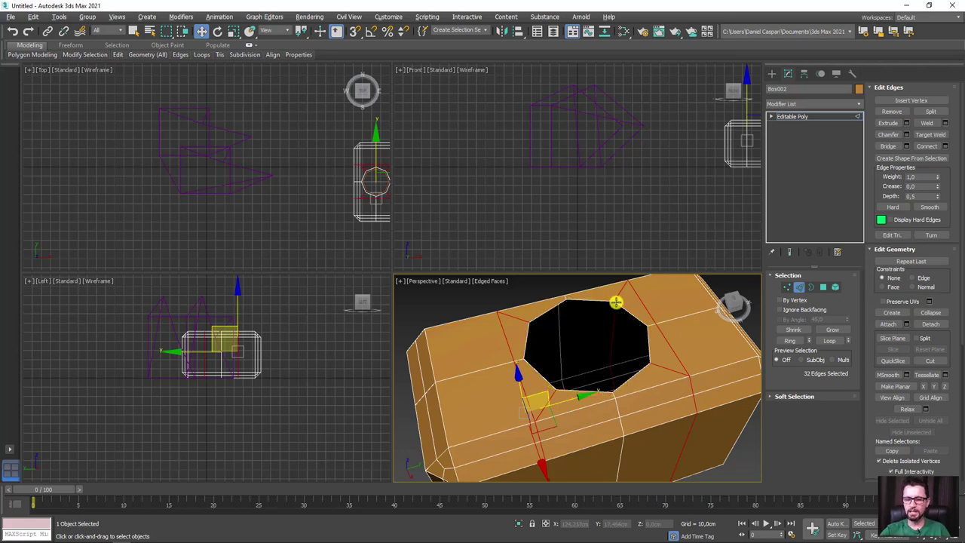
pyautogui.scroll(-5, 618, 303)
pyautogui.keyDown('alt'); pyautogui.moveTo(618, 304); pyautogui.dragTo(629, 329, button='middle'); pyautogui.keyUp('alt')
# Step: Zoom in on the handle's end cap and point out its rim
pyautogui.scroll(2, 630, 329)
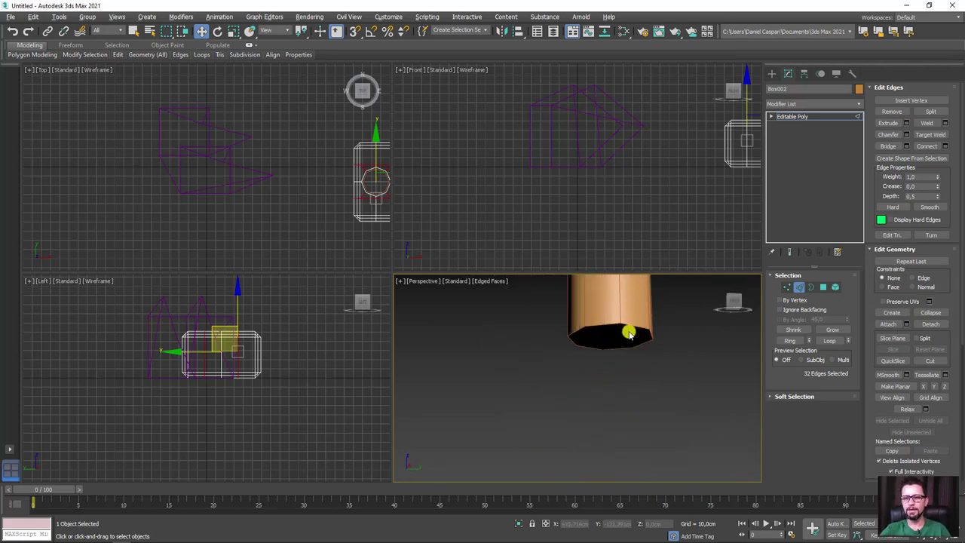
pyautogui.scroll(3, 629, 330)
pyautogui.scroll(2, 629, 332)
pyautogui.scroll(2, 630, 332)
pyautogui.moveTo(630, 333)
pyautogui.mouseDown()
pyautogui.moveTo(605, 327)
pyautogui.moveTo(642, 327)
pyautogui.moveTo(662, 363)
pyautogui.moveTo(650, 379)
pyautogui.moveTo(579, 403)
pyautogui.mouseUp()
pyautogui.moveTo(561, 369); pyautogui.dragTo(526, 321)
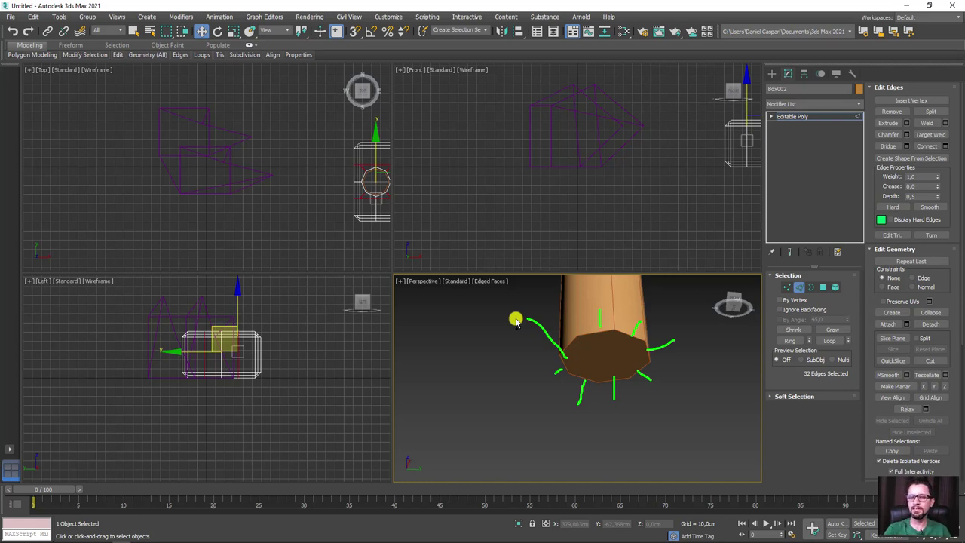
pyautogui.press('e')
# Step: Attach the cylinder handle to Box002 as one editable poly
pyautogui.scroll(-3, 520, 318)
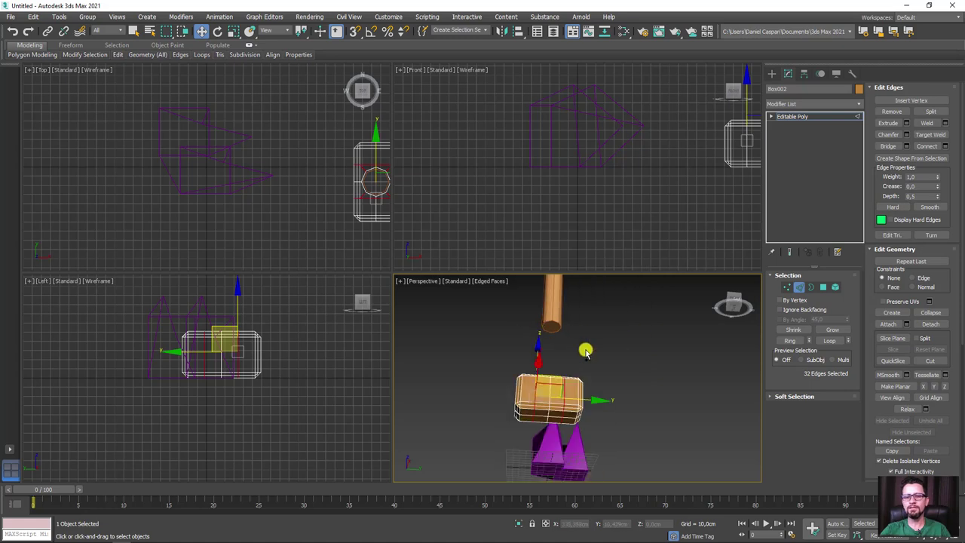
pyautogui.moveTo(586, 344)
pyautogui.keyDown('alt'); pyautogui.mouseDown(button='middle')
pyautogui.moveTo(603, 394)
pyautogui.moveTo(680, 455)
pyautogui.moveTo(686, 426)
pyautogui.mouseUp(button='middle'); pyautogui.keyUp('alt')
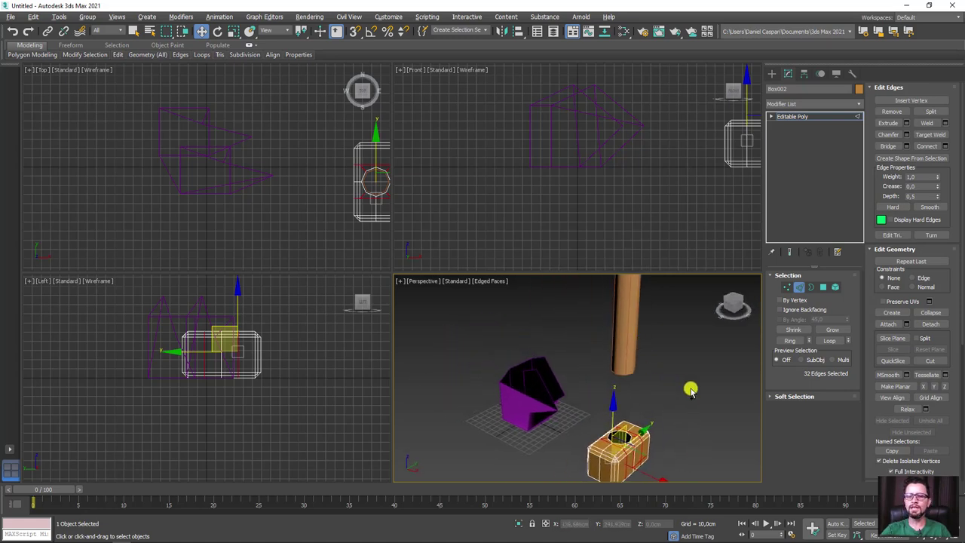
pyautogui.moveTo(654, 440)
pyautogui.mouseDown()
pyautogui.moveTo(666, 370)
pyautogui.moveTo(637, 355)
pyautogui.moveTo(682, 355)
pyautogui.mouseUp()
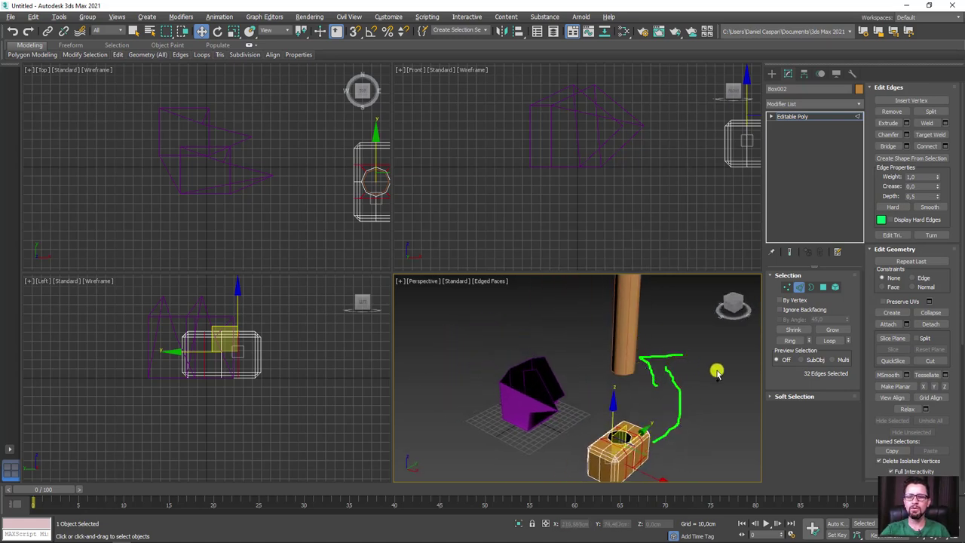
pyautogui.click(883, 324)
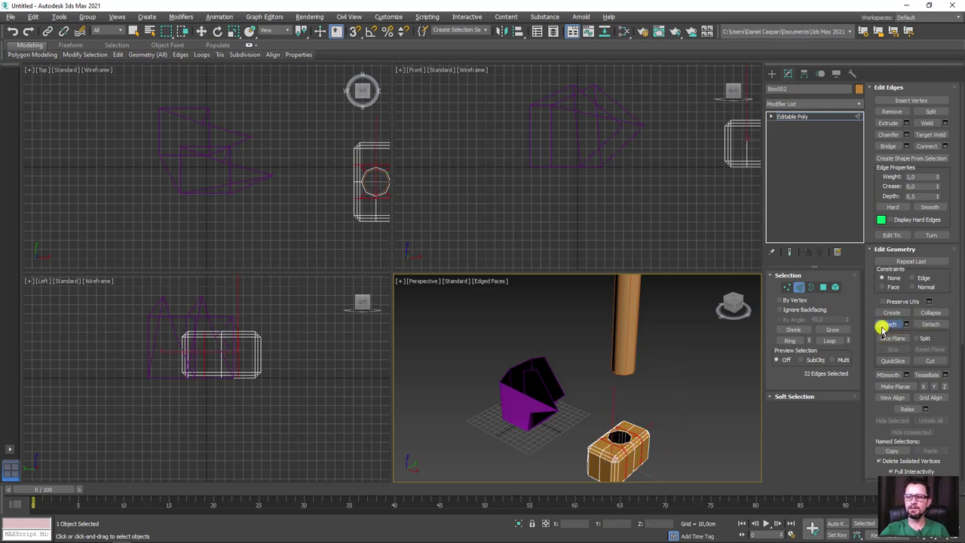
pyautogui.rightClick(649, 359)
# Step: Delete the handle's bottom cap polygon
pyautogui.click(821, 288)
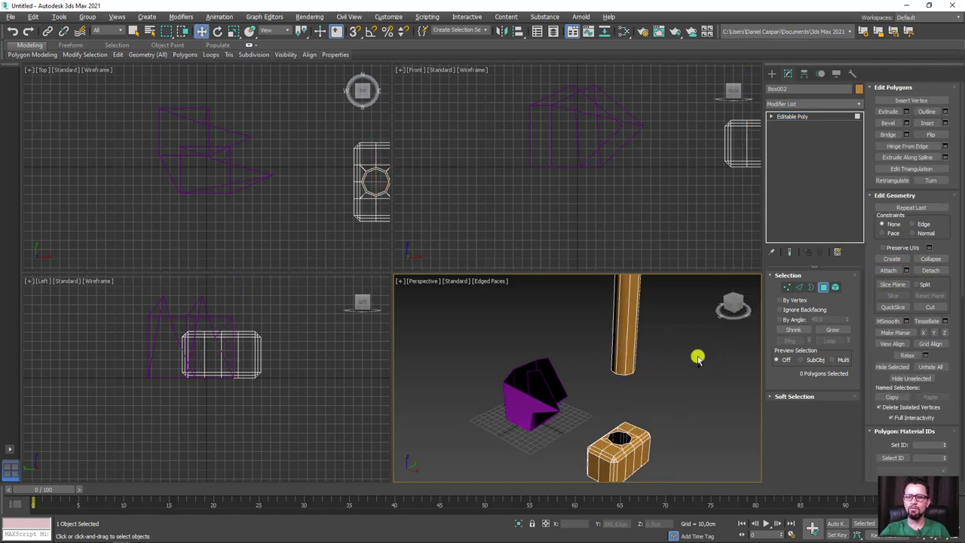
pyautogui.scroll(4, 641, 366)
pyautogui.click(620, 369)
pyautogui.press('Delete')
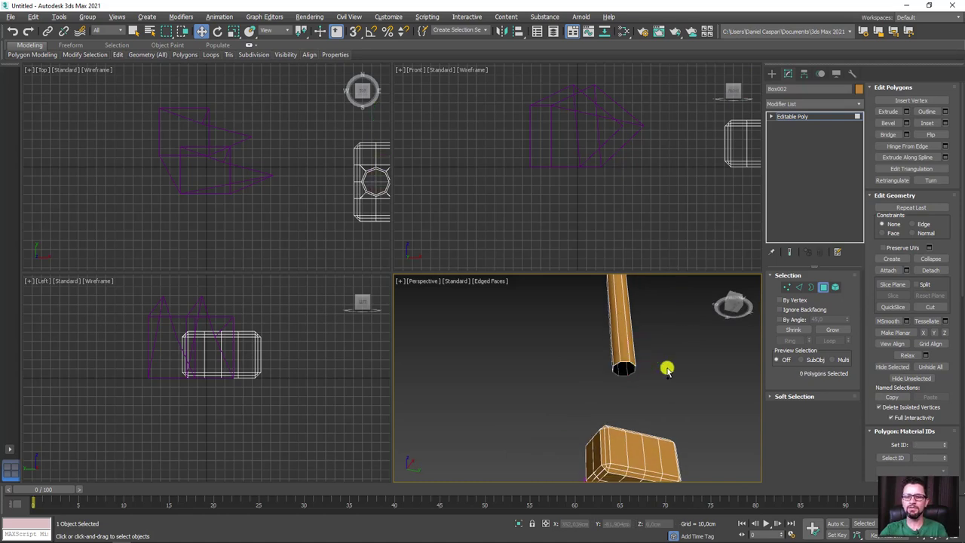
# Step: Bridge the handle's open bottom border to the head's octagonal hole
pyautogui.click(811, 287)
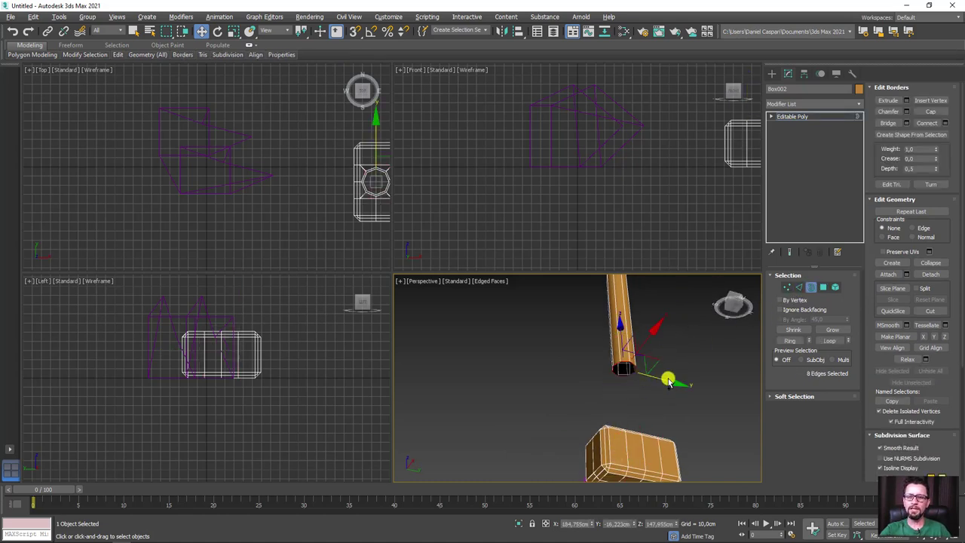
pyautogui.moveTo(664, 395)
pyautogui.keyDown('alt'); pyautogui.mouseDown(button='middle')
pyautogui.moveTo(617, 457)
pyautogui.moveTo(674, 403)
pyautogui.moveTo(674, 362)
pyautogui.mouseUp(button='middle'); pyautogui.keyUp('alt')
pyautogui.keyDown('ctrl'); pyautogui.click(617, 458); pyautogui.keyUp('ctrl')
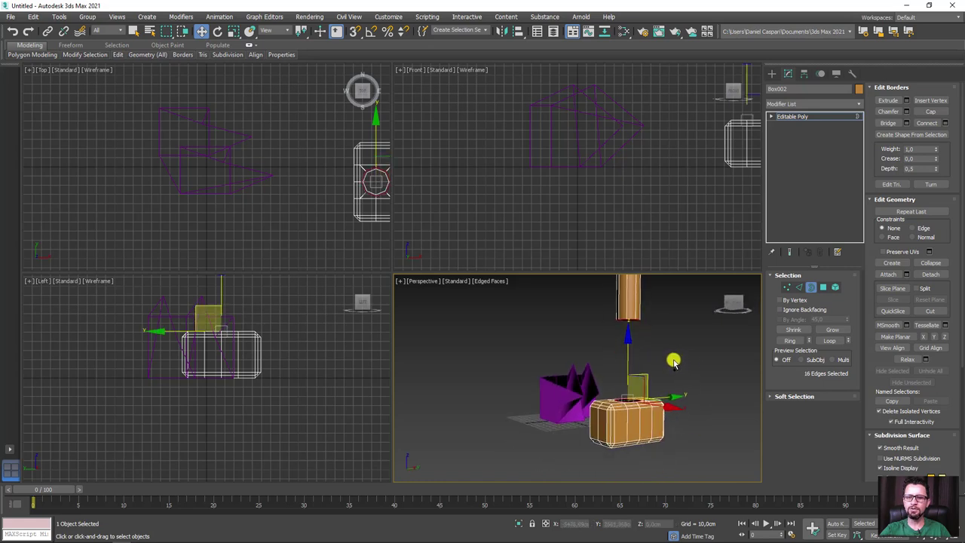
pyautogui.click(892, 124)
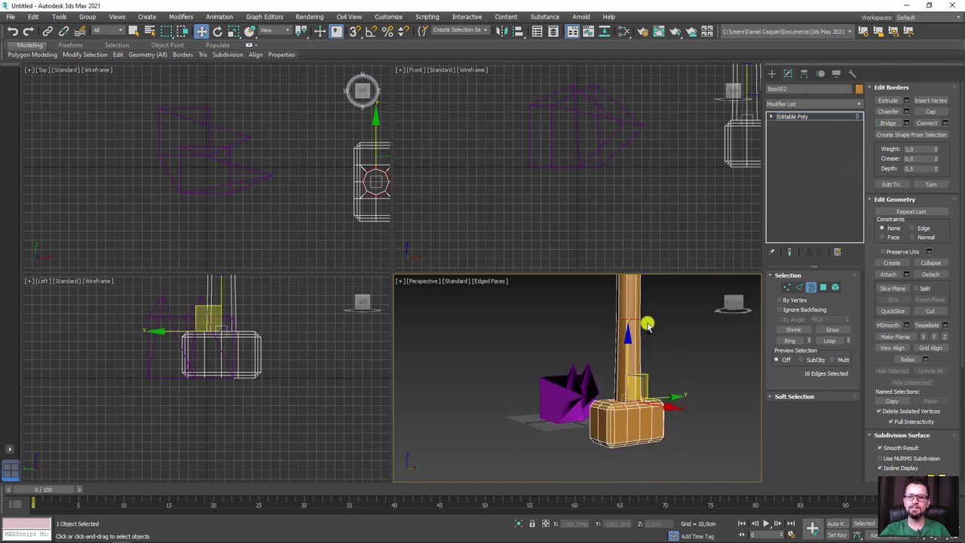
pyautogui.moveTo(641, 322)
pyautogui.keyDown('alt'); pyautogui.mouseDown(button='middle')
pyautogui.moveTo(659, 366)
pyautogui.moveTo(622, 470)
pyautogui.moveTo(622, 403)
pyautogui.moveTo(664, 362)
pyautogui.mouseUp(button='middle'); pyautogui.keyUp('alt')
pyautogui.click(787, 286)
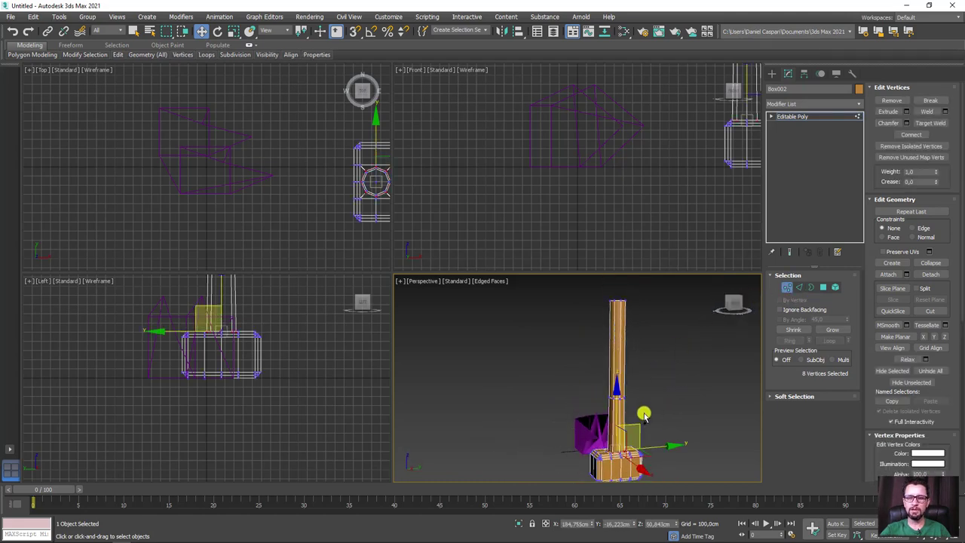
# Step: Move the handle's top vertices down to shorten it, then inspect the bridged joint
pyautogui.moveTo(583, 282)
pyautogui.mouseDown()
pyautogui.moveTo(627, 303)
pyautogui.moveTo(612, 337)
pyautogui.mouseUp()
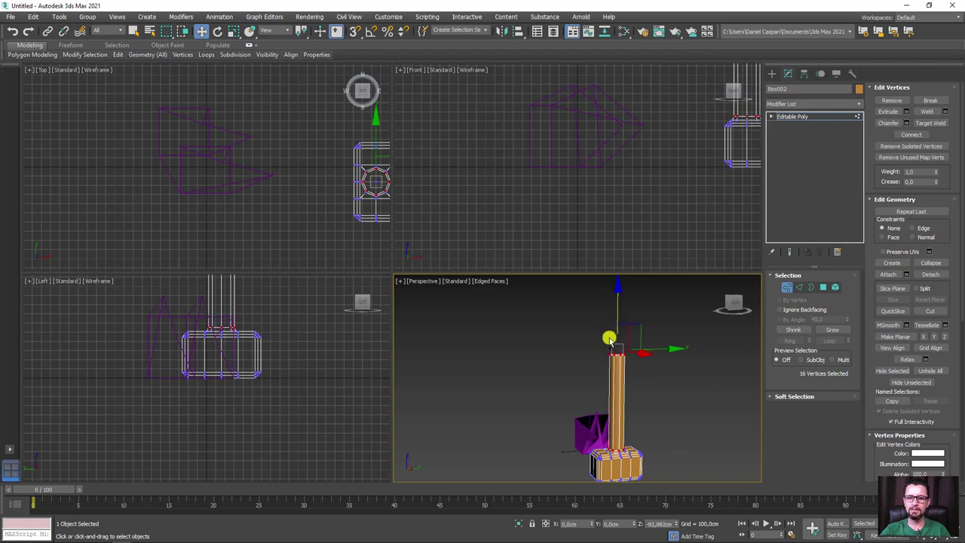
pyautogui.click(791, 116)
pyautogui.moveTo(690, 381)
pyautogui.keyDown('alt'); pyautogui.mouseDown(button='middle')
pyautogui.moveTo(706, 370)
pyautogui.moveTo(693, 390)
pyautogui.moveTo(641, 374)
pyautogui.moveTo(621, 390)
pyautogui.moveTo(608, 336)
pyautogui.mouseUp(button='middle'); pyautogui.keyUp('alt')
pyautogui.scroll(3, 670, 388)
pyautogui.scroll(3, 668, 391)
pyautogui.scroll(2, 571, 383)
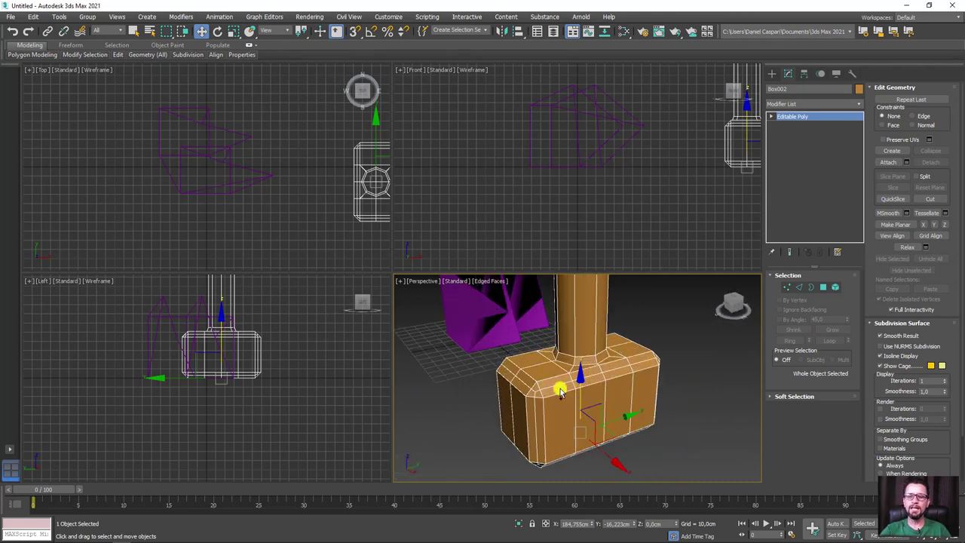
pyautogui.scroll(3, 629, 374)
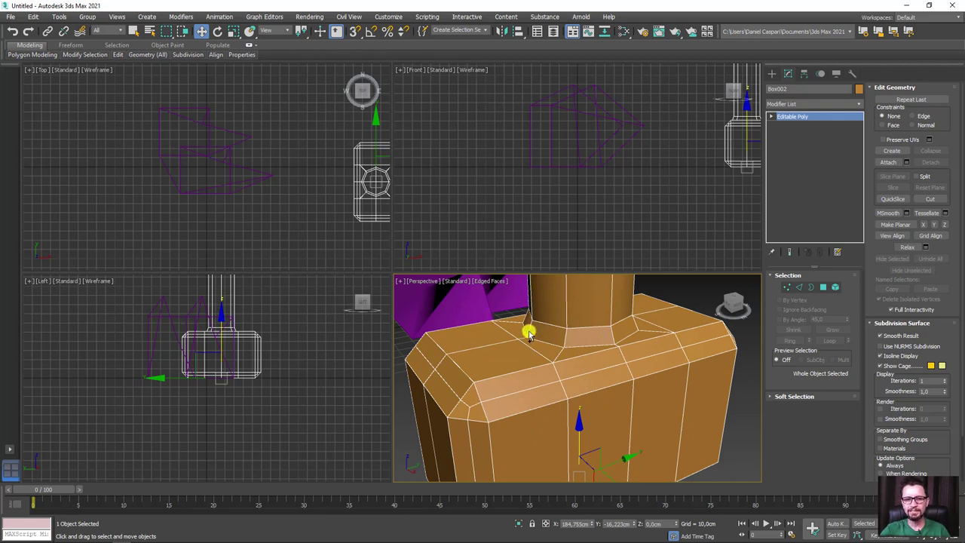
pyautogui.moveTo(528, 336)
pyautogui.mouseDown()
pyautogui.moveTo(553, 327)
pyautogui.moveTo(564, 344)
pyautogui.moveTo(525, 339)
pyautogui.moveTo(569, 287)
pyautogui.mouseUp()
pyautogui.scroll(-5, 571, 296)
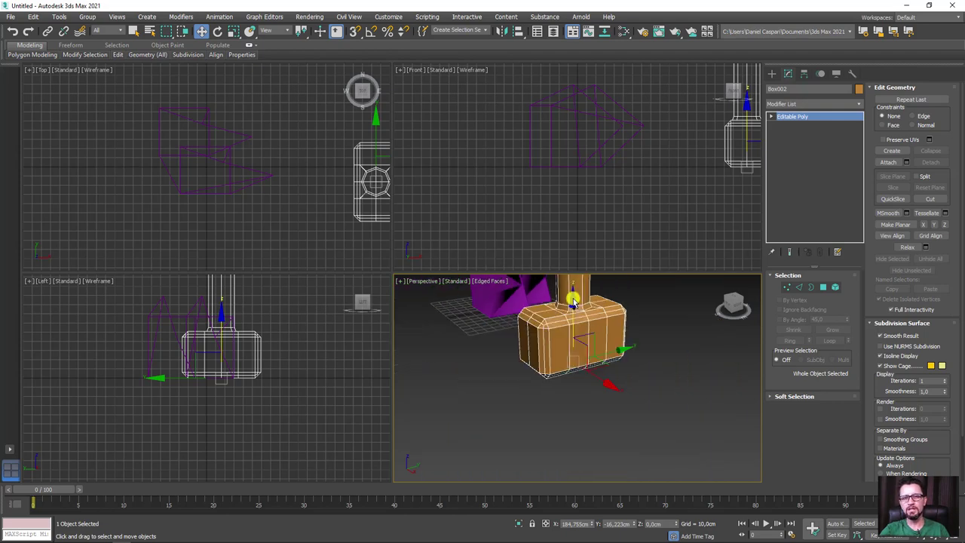
pyautogui.scroll(-3, 573, 300)
pyautogui.scroll(-3, 581, 384)
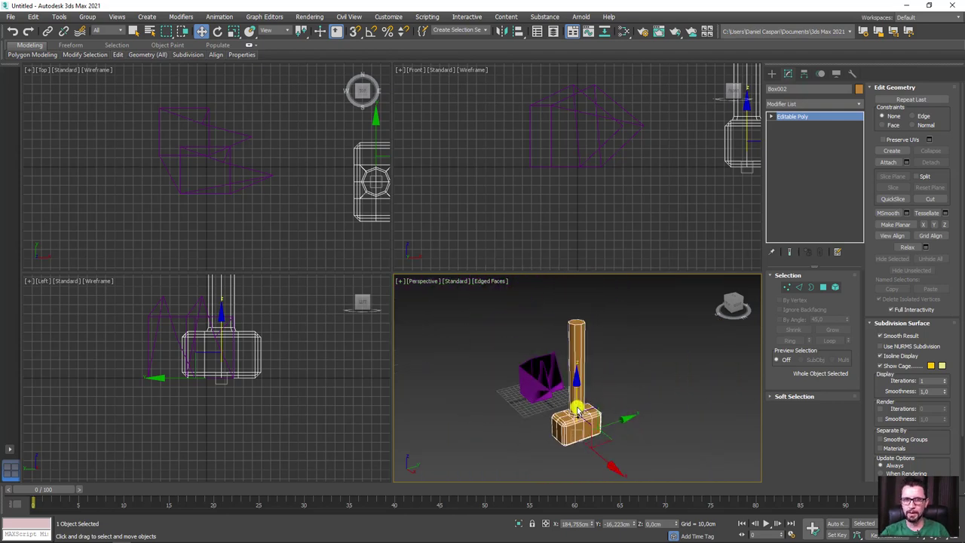
# Step: Inset the handle's top octagonal cap into a small centre polygon
pyautogui.click(823, 287)
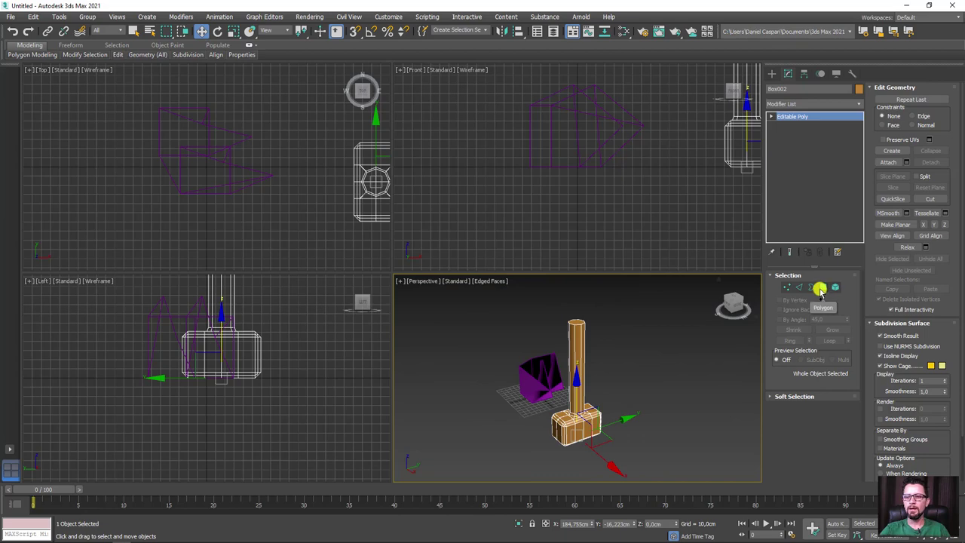
pyautogui.scroll(3, 582, 322)
pyautogui.click(577, 323)
pyautogui.keyDown('alt'); pyautogui.moveTo(577, 323); pyautogui.dragTo(577, 410, button='middle'); pyautogui.keyUp('alt')
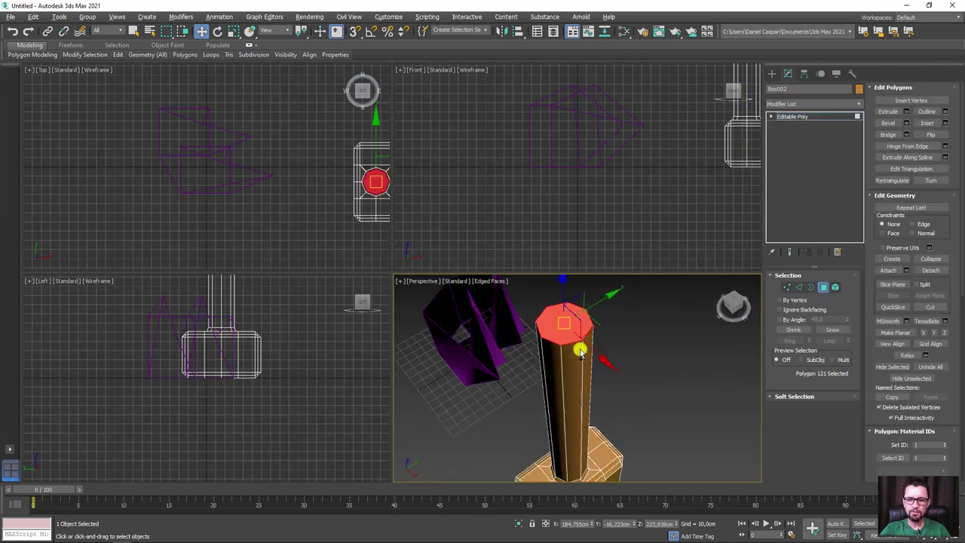
pyautogui.click(926, 123)
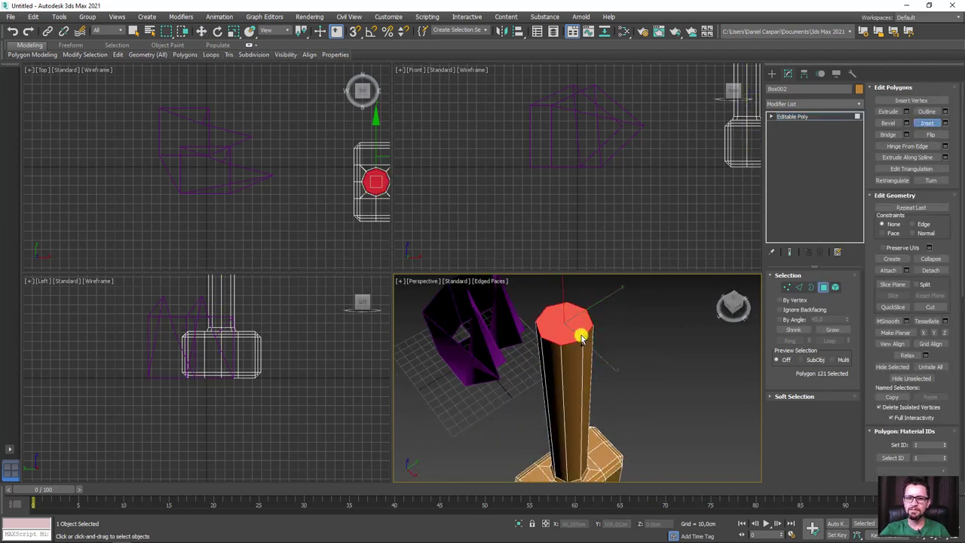
pyautogui.moveTo(580, 336); pyautogui.dragTo(566, 322)
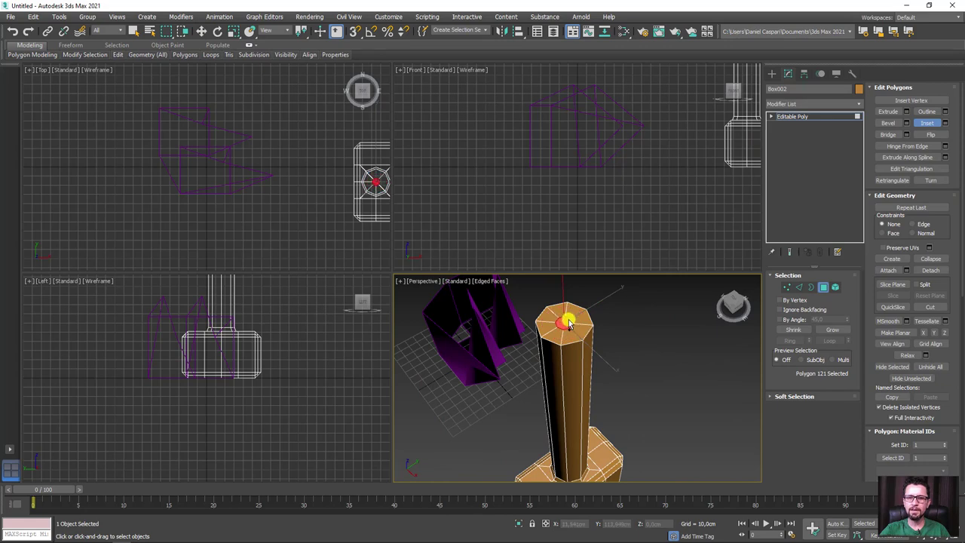
pyautogui.click(626, 323)
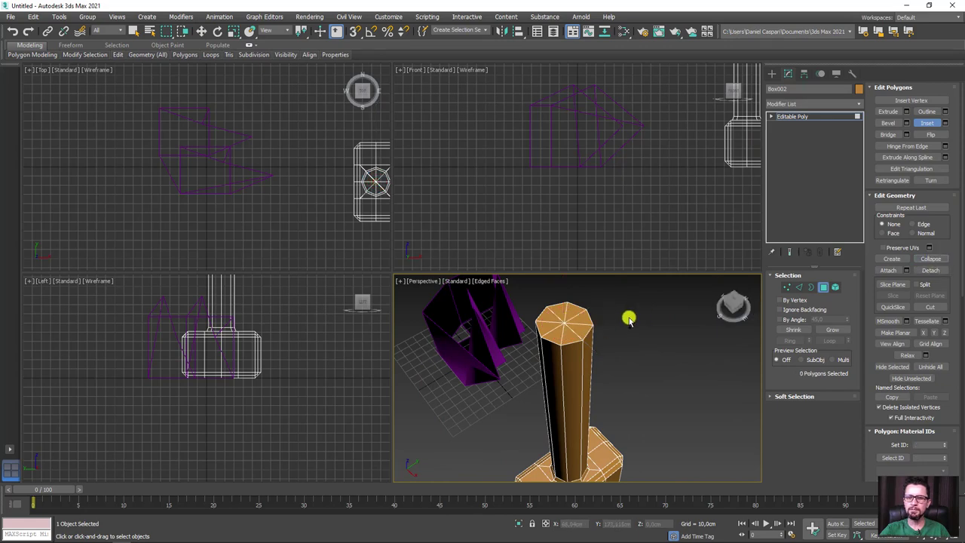
pyautogui.click(806, 115)
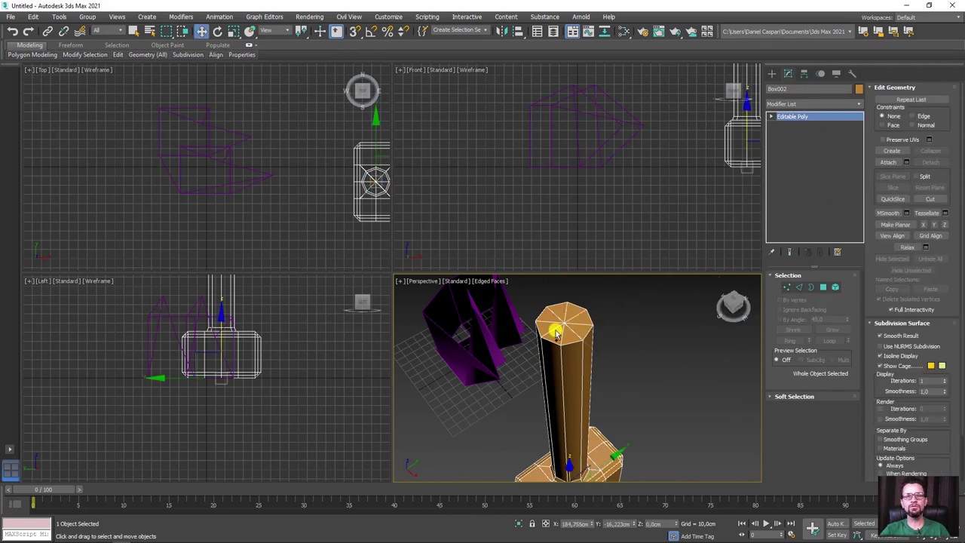
pyautogui.keyDown('alt'); pyautogui.moveTo(556, 334); pyautogui.dragTo(556, 327, button='middle'); pyautogui.keyUp('alt')
pyautogui.moveTo(638, 414)
pyautogui.keyDown('alt'); pyautogui.mouseDown(button='middle')
pyautogui.moveTo(600, 377)
pyautogui.moveTo(597, 329)
pyautogui.moveTo(584, 347)
pyautogui.mouseUp(button='middle'); pyautogui.keyUp('alt')
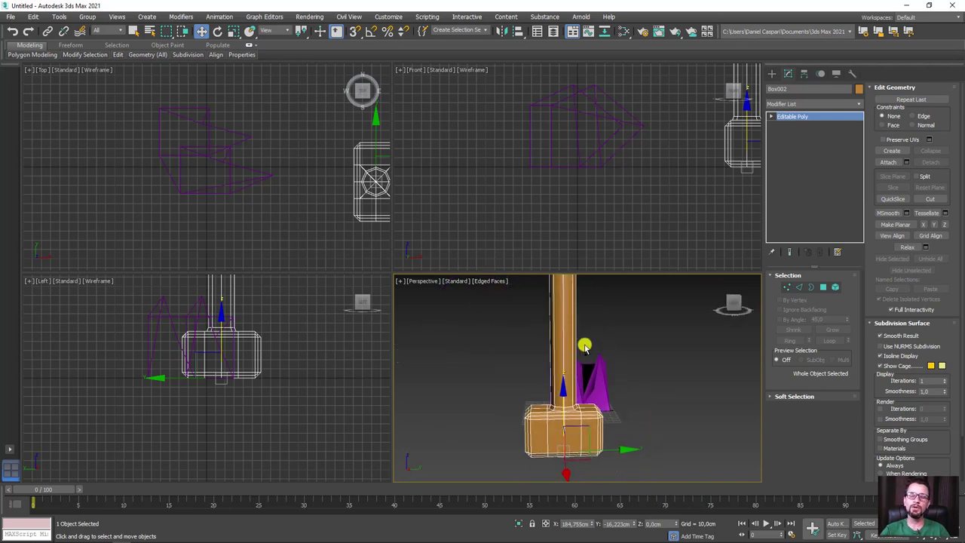